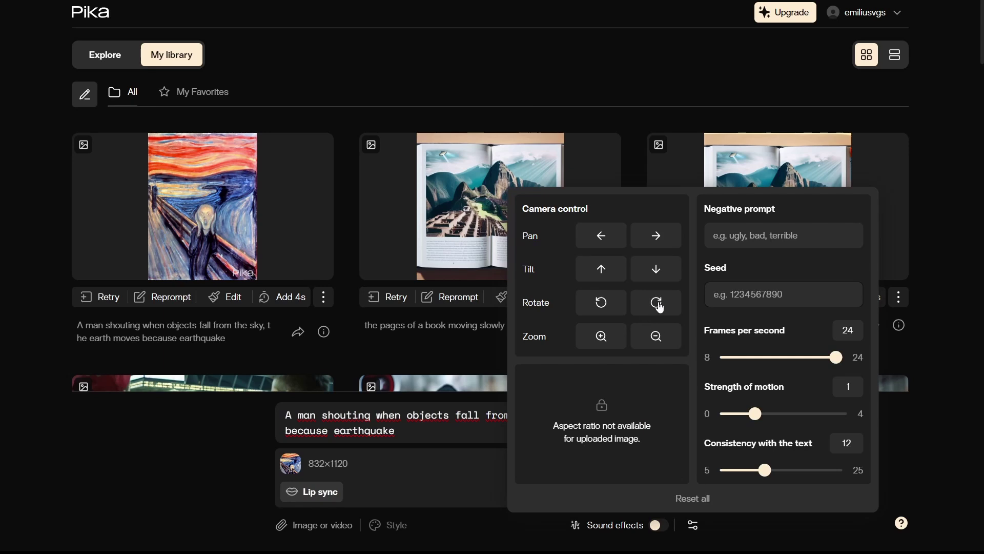
Set the camera to rotate clockwise and enter the negative prompt 'glitch, deform, bad'.
{"action": "left_click", "coordinate": [656, 303]}
{"action": "left_click", "coordinate": [772, 234]}
{"action": "type", "text": "glitch,"}
{"action": "key", "text": "BackSpace"}
{"action": "key", "text": "BackSpace"}
{"action": "key", "text": "BackSpace"}
{"action": "key", "text": "BackSpace"}
{"action": "key", "text": "BackSpace"}
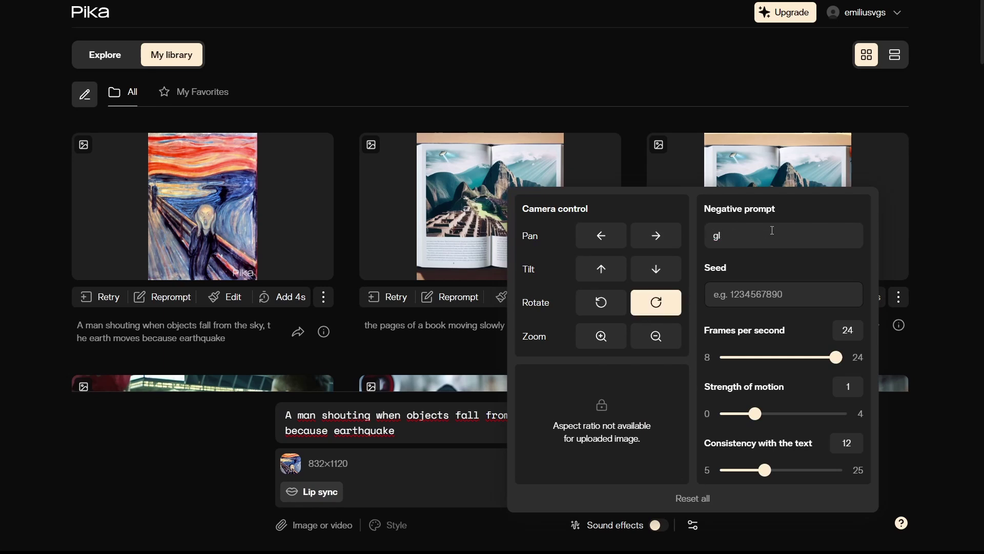
{"action": "type", "text": "litch, deform, a"}
{"action": "key", "text": "BackSpace"}
{"action": "type", "text": "bad"}
Raise text consistency to 15 and start generating the video.
{"action": "left_click_drag", "start_coordinate": [765, 474], "coordinate": [781, 473]}
{"action": "left_click", "coordinate": [680, 517]}
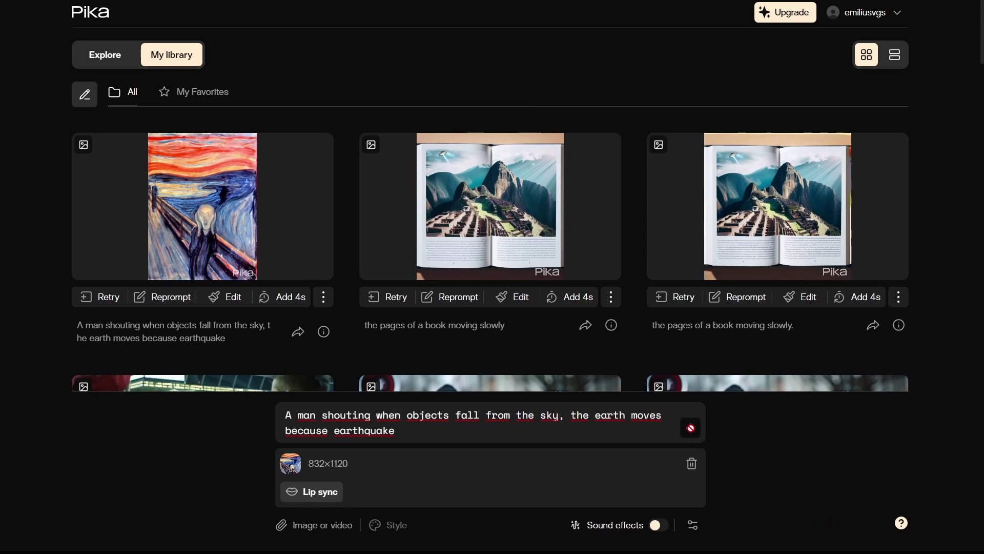
{"action": "left_click", "coordinate": [691, 427]}
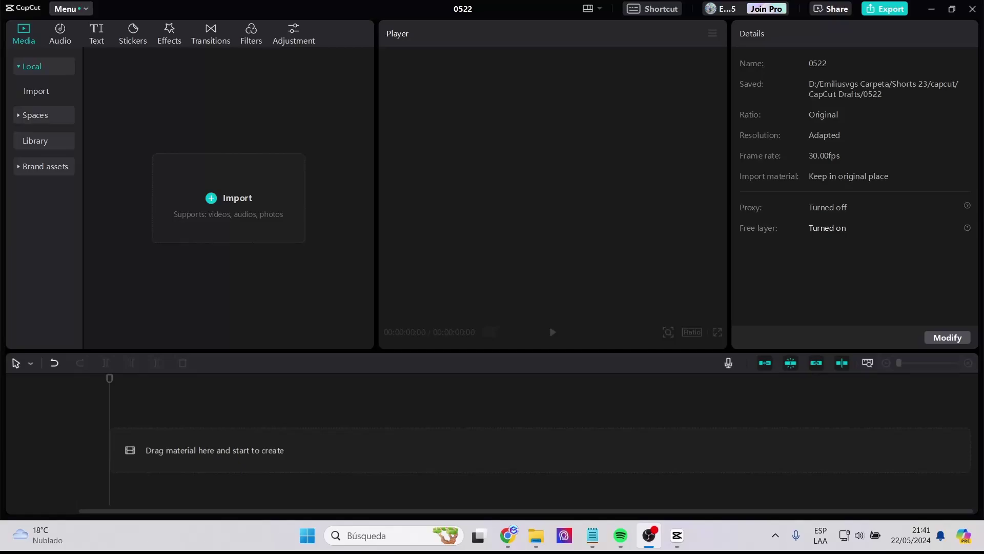
Import vid-1.mp4 and vid-2.mp4 into Media and place both clips on the timeline.
{"action": "key", "text": "super+e"}
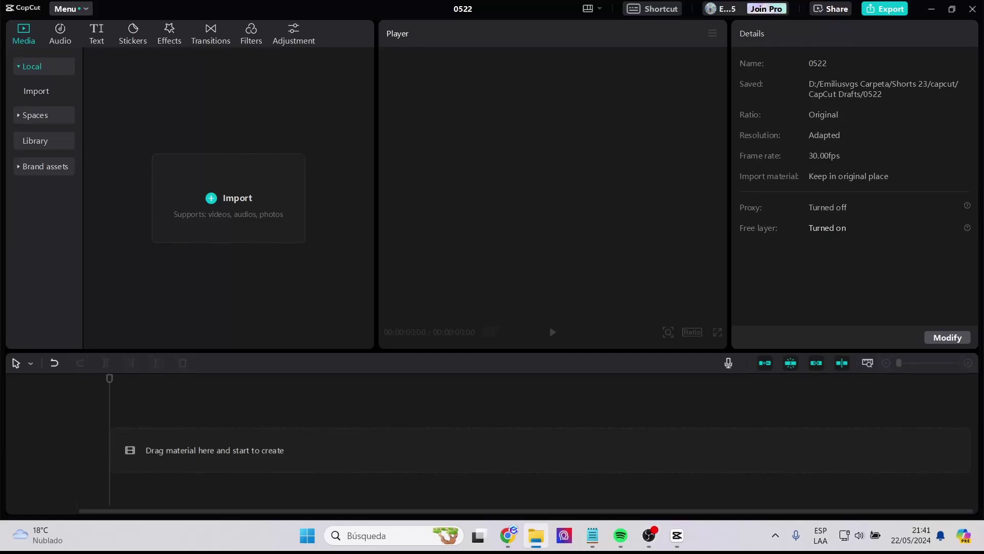
{"action": "left_click_drag", "start_coordinate": [278, 261], "coordinate": [180, 143]}
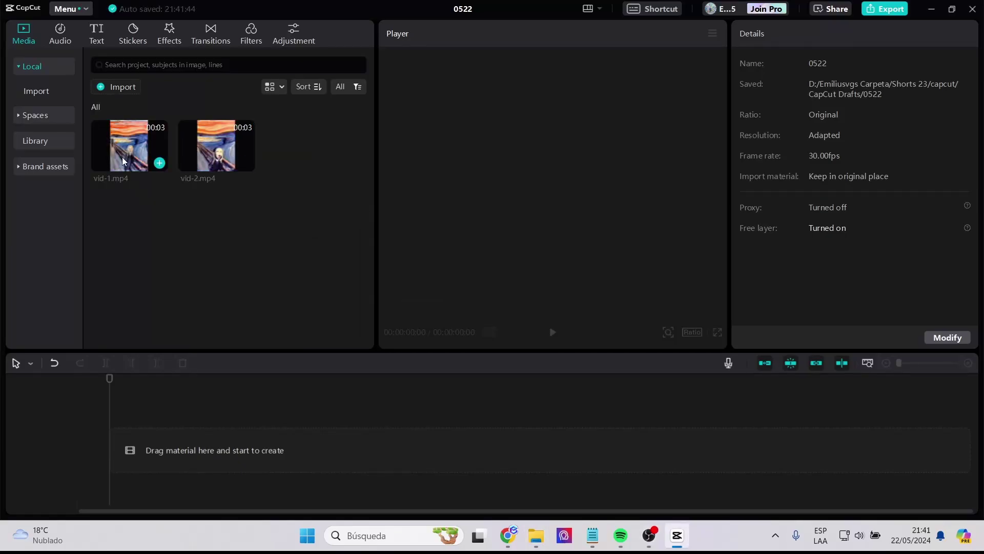
{"action": "left_click_drag", "start_coordinate": [123, 161], "coordinate": [113, 410]}
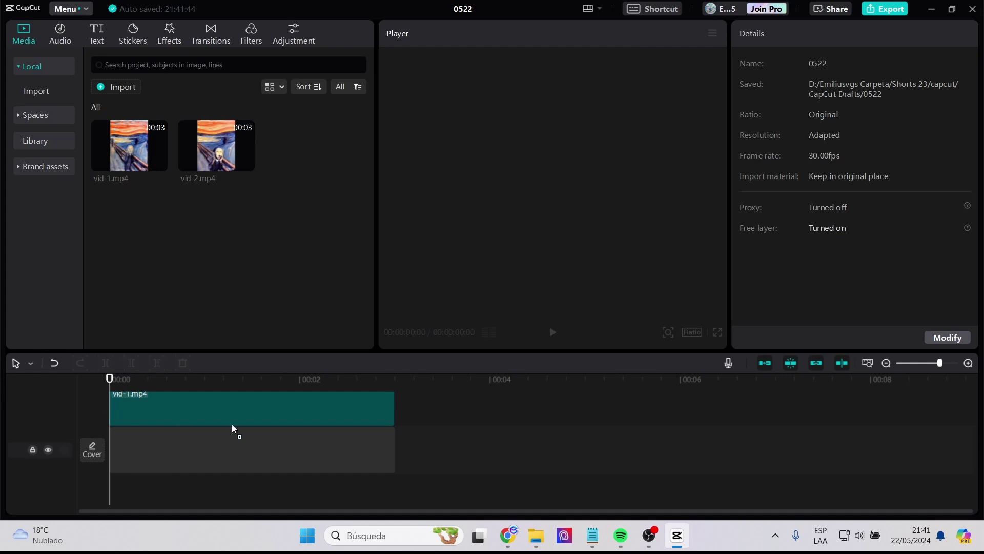
{"action": "left_click_drag", "start_coordinate": [232, 428], "coordinate": [233, 428]}
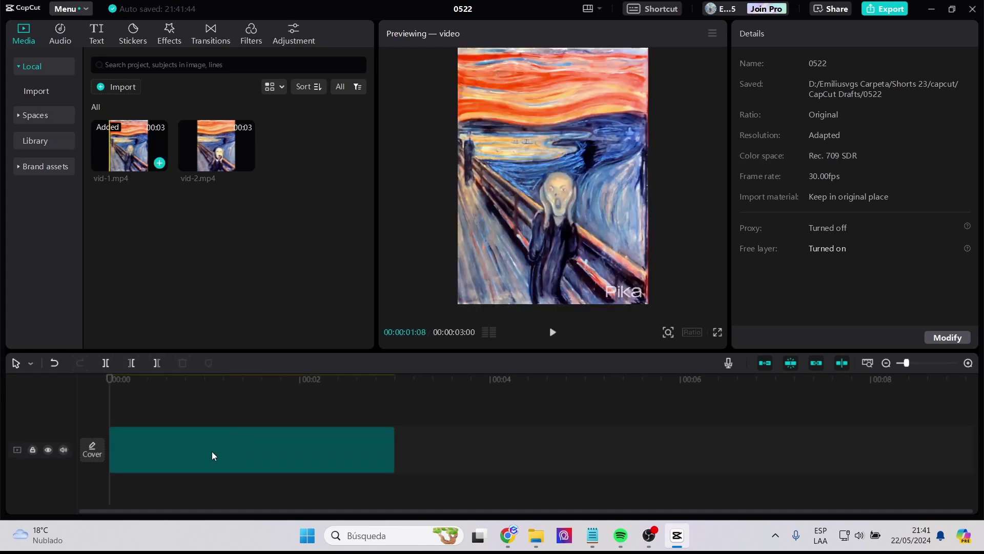
{"action": "left_click_drag", "start_coordinate": [190, 453], "coordinate": [196, 413]}
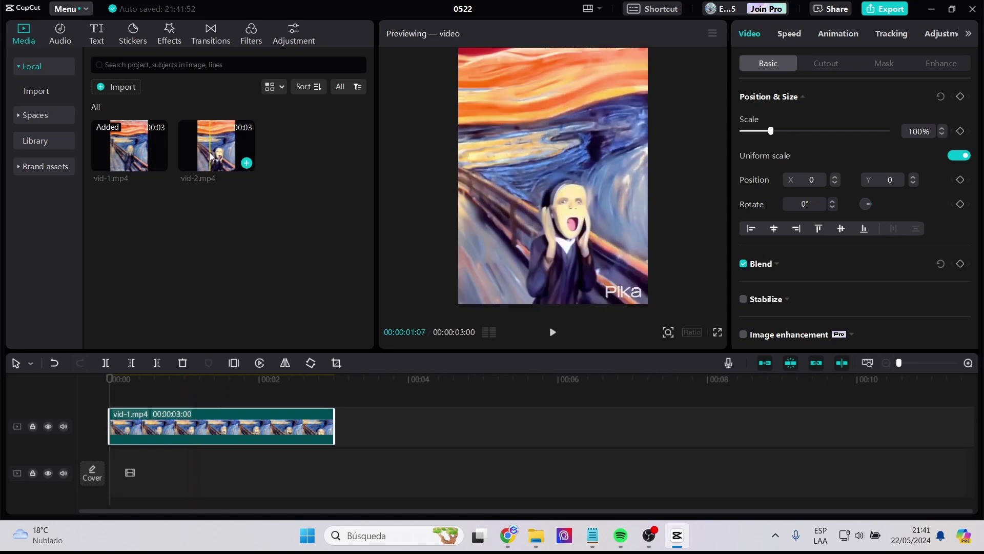
{"action": "left_click_drag", "start_coordinate": [210, 157], "coordinate": [350, 427]}
Move vid-1 to an upper track and slide vid-2 left to overlap vid-1's end.
{"action": "key", "text": "space"}
{"action": "left_click", "coordinate": [322, 384]}
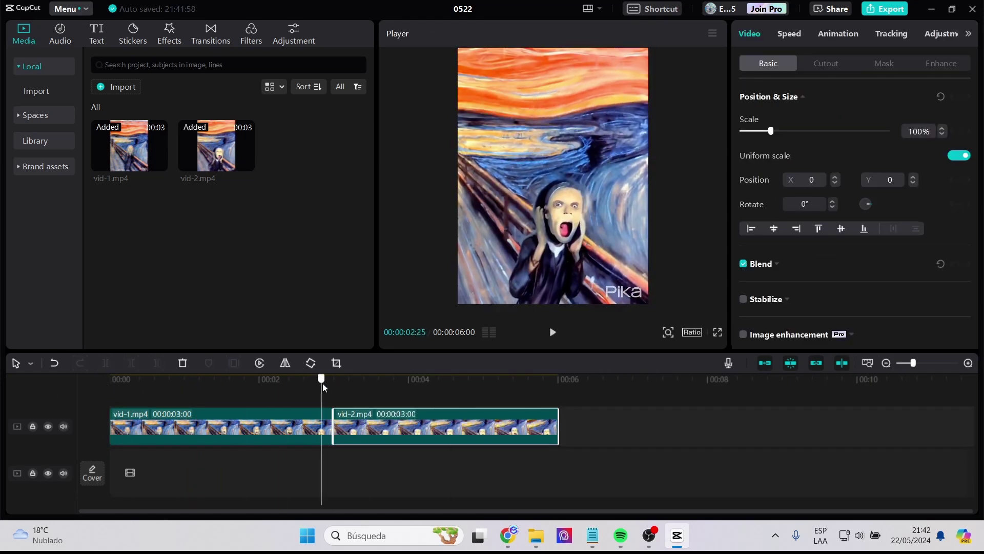
{"action": "scroll", "coordinate": [323, 387], "scroll_direction": "up", "scroll_amount": 2, "text": "ctrl"}
{"action": "left_click_drag", "start_coordinate": [358, 418], "coordinate": [355, 406]}
{"action": "left_click_drag", "start_coordinate": [455, 444], "coordinate": [438, 427]}
{"action": "left_click", "coordinate": [386, 383]}
{"action": "key", "text": "space"}
{"action": "left_click", "coordinate": [392, 382]}
{"action": "key", "text": "space"}
{"action": "left_click", "coordinate": [403, 384]}
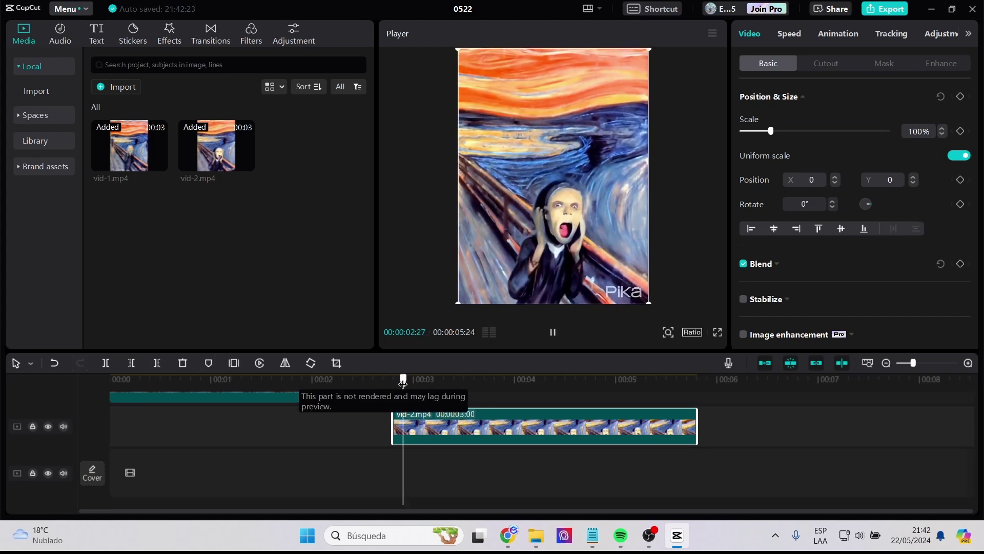
{"action": "left_click", "coordinate": [211, 33]}
Put vid-2 beside vid-1 on one track with the Then and Now transition between them.
{"action": "left_click", "coordinate": [154, 62]}
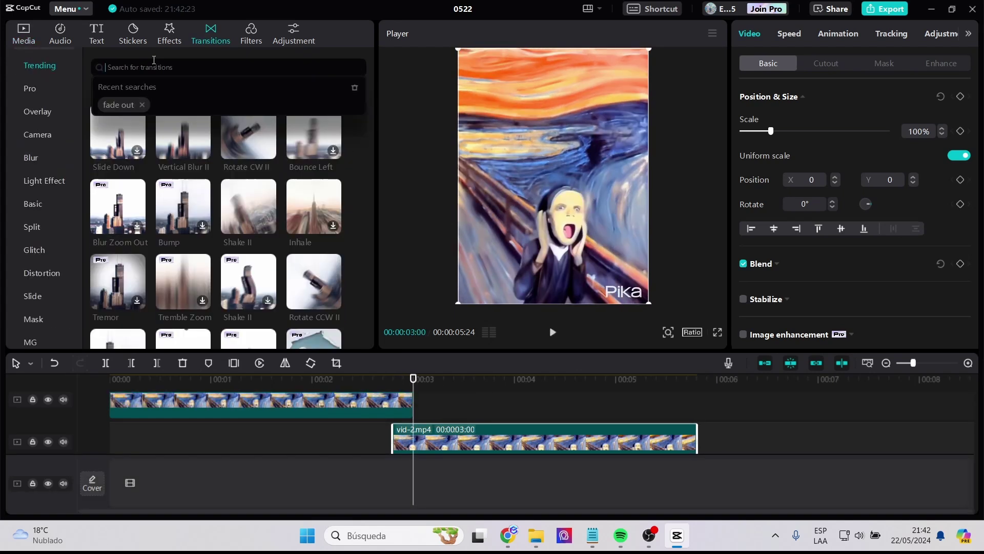
{"action": "type", "text": "then"}
{"action": "left_click", "coordinate": [159, 89]}
{"action": "left_click", "coordinate": [137, 147]}
{"action": "left_click_drag", "start_coordinate": [447, 447], "coordinate": [467, 410]}
{"action": "left_click_drag", "start_coordinate": [119, 127], "coordinate": [385, 388]}
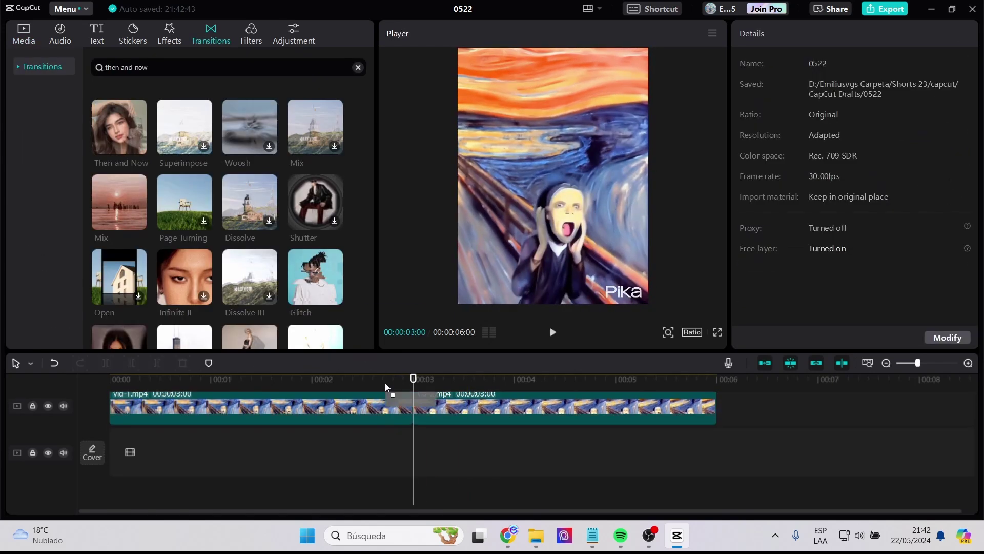
{"action": "left_click_drag", "start_coordinate": [386, 383], "coordinate": [413, 407]}
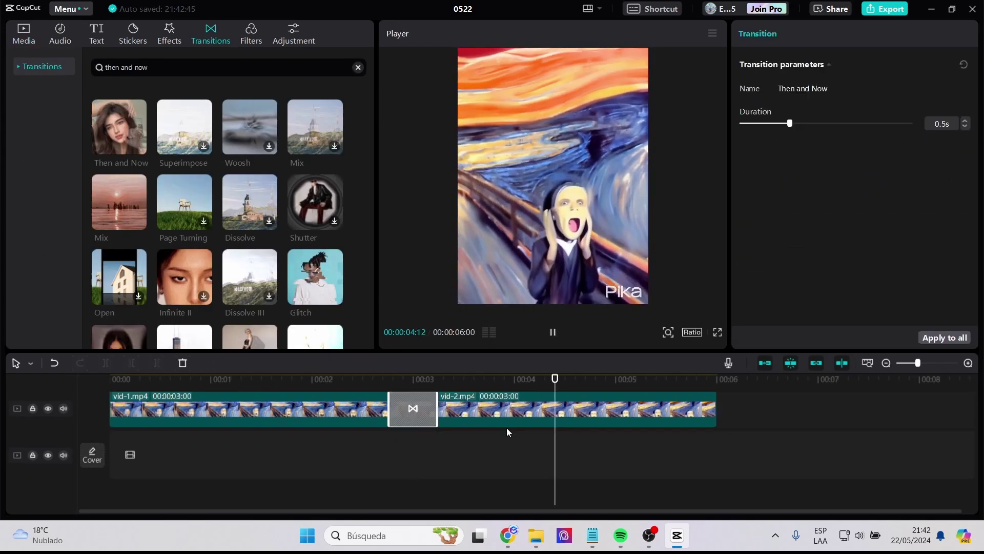
Rewind to the start and preview the clips with the transition.
{"action": "scroll", "coordinate": [517, 428], "scroll_direction": "down", "scroll_amount": 1, "text": "ctrl"}
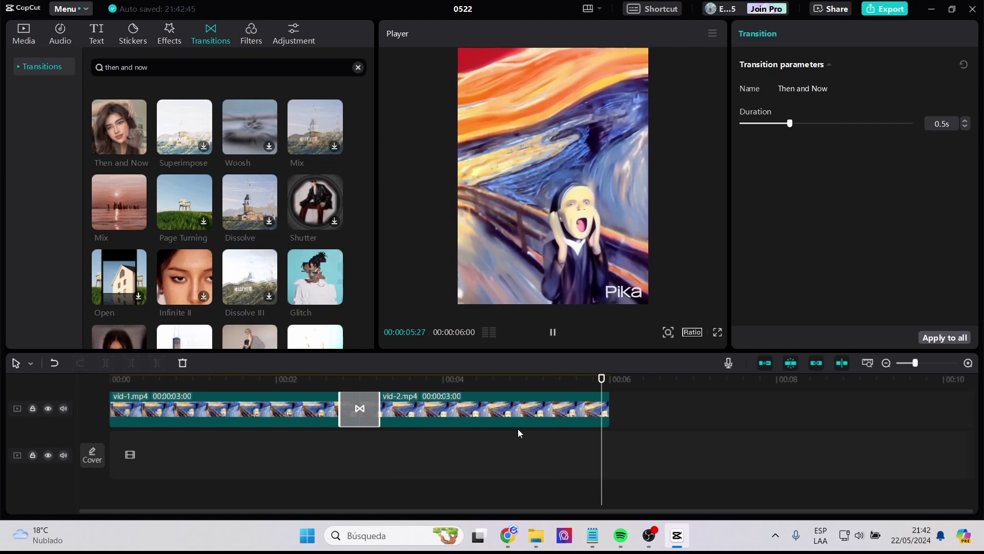
{"action": "left_click_drag", "start_coordinate": [281, 380], "coordinate": [107, 380]}
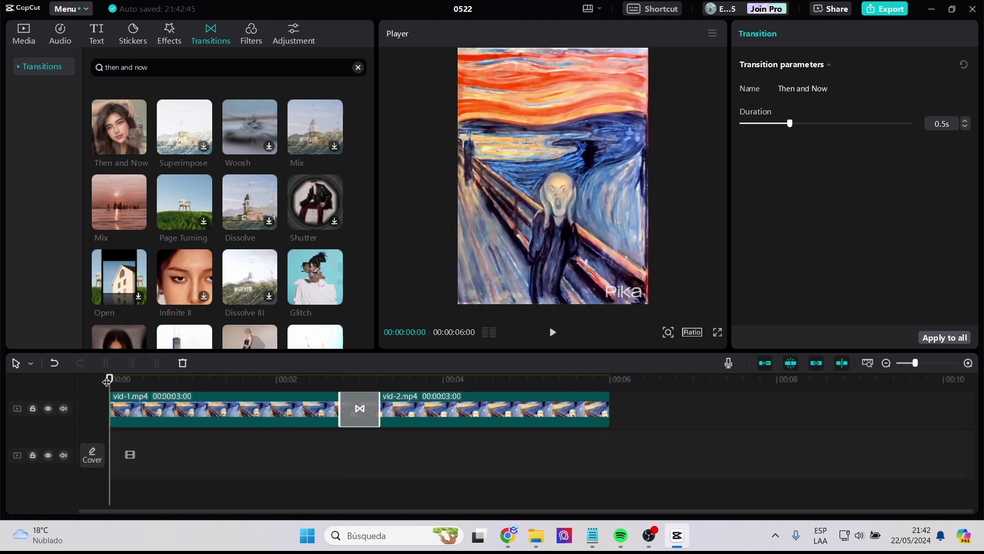
{"action": "key", "text": "space"}
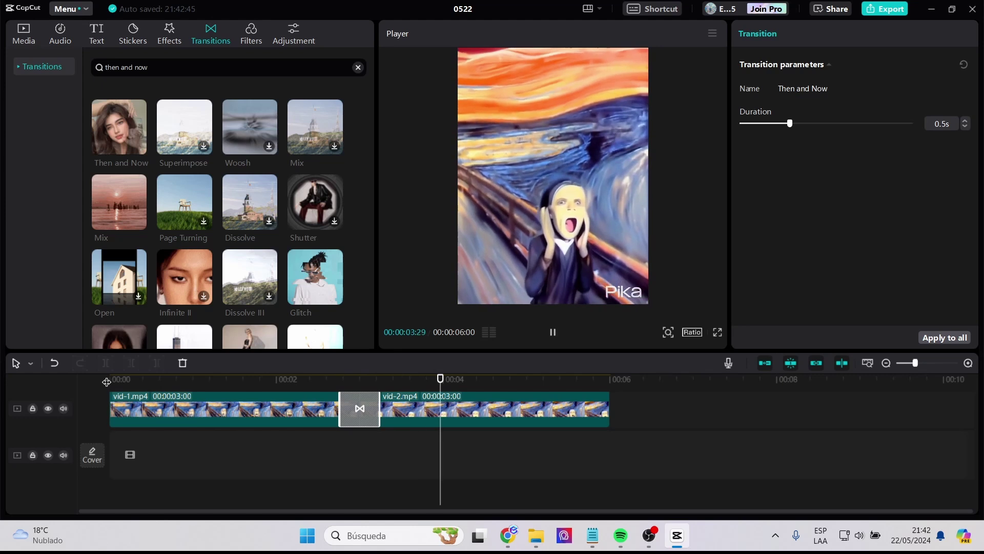
{"action": "key", "text": "space"}
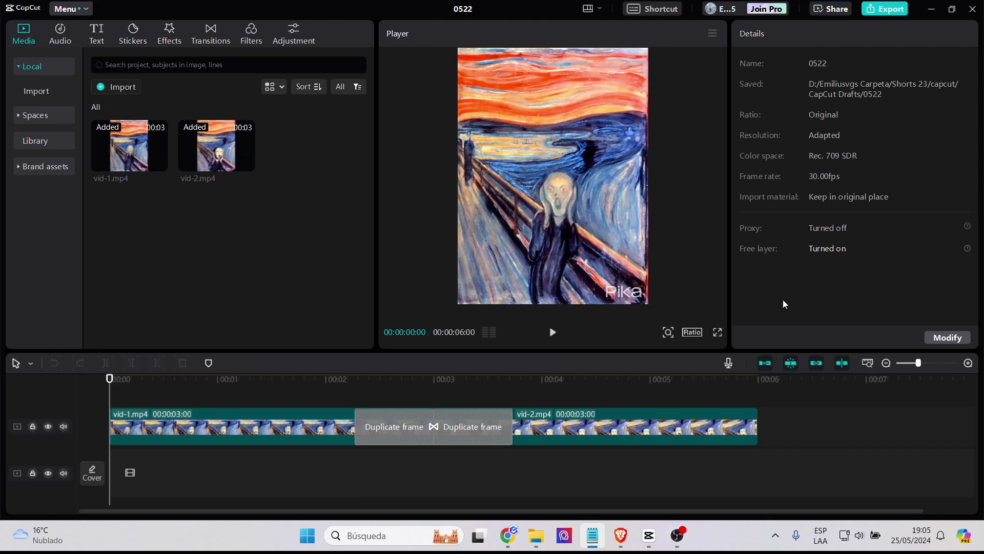
Save a Customized 1440 x 1280 canvas size and bring up the export options.
{"action": "left_click", "coordinate": [689, 333]}
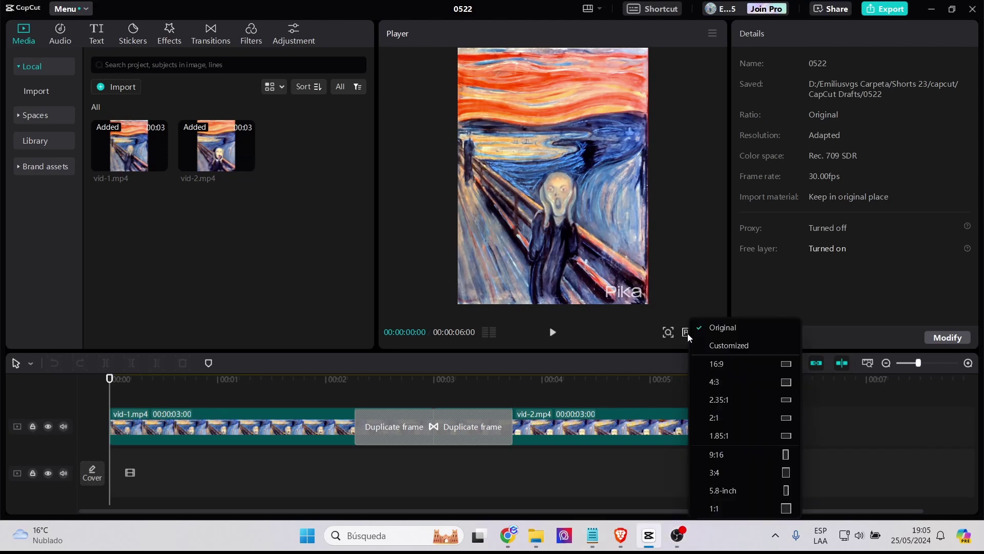
{"action": "left_click", "coordinate": [712, 349]}
{"action": "left_click", "coordinate": [465, 282]}
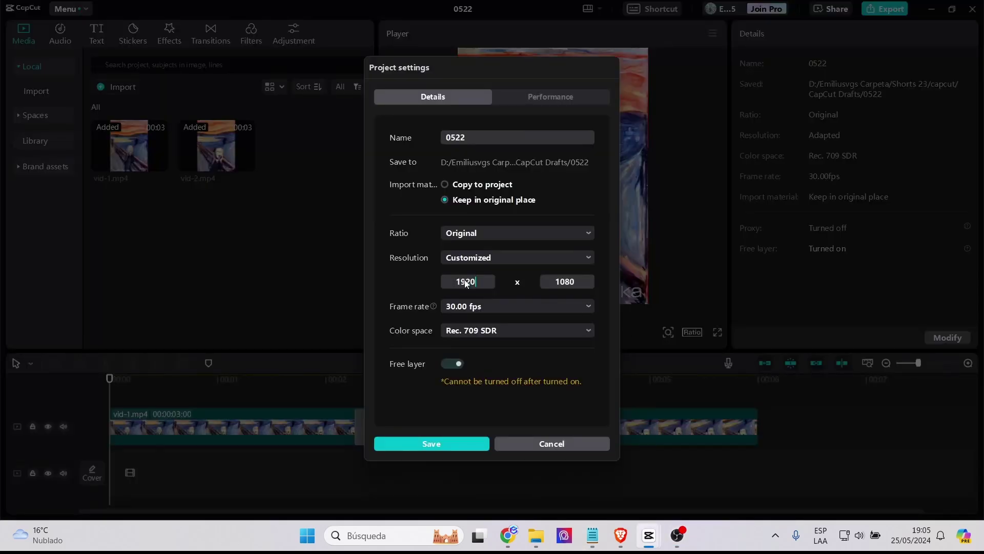
{"action": "left_click_drag", "start_coordinate": [480, 282], "coordinate": [457, 282]}
{"action": "left_click_drag", "start_coordinate": [576, 285], "coordinate": [552, 284]}
{"action": "type", "text": "1280"}
{"action": "left_click", "coordinate": [426, 443]}
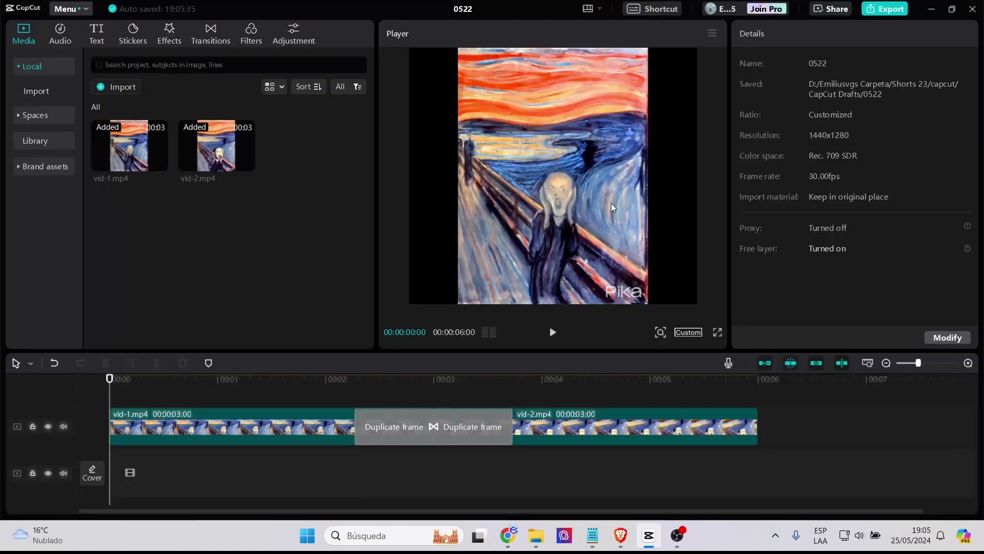
{"action": "left_click", "coordinate": [878, 15]}
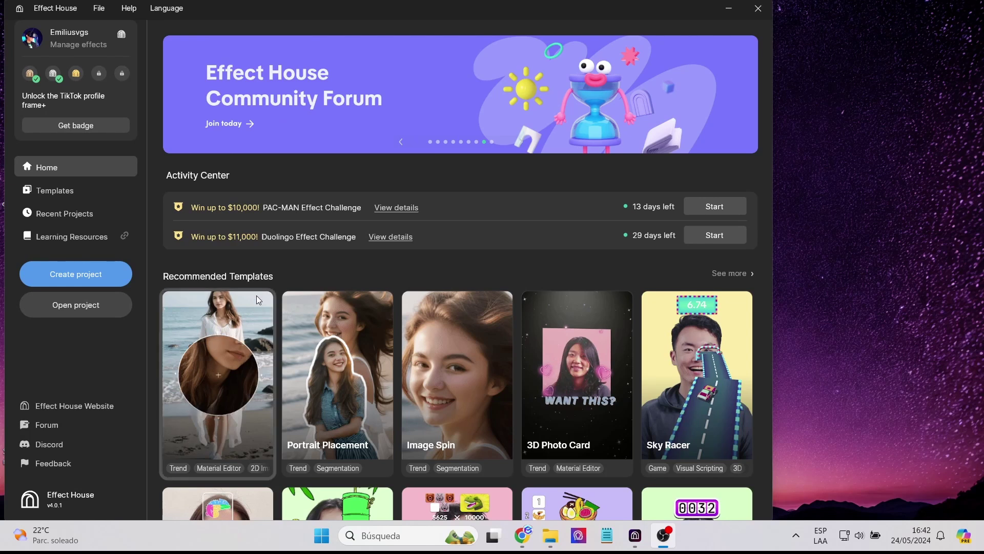
Create a new Effect House project and add an AR Tracking Target Tracker object.
{"action": "left_click", "coordinate": [71, 278]}
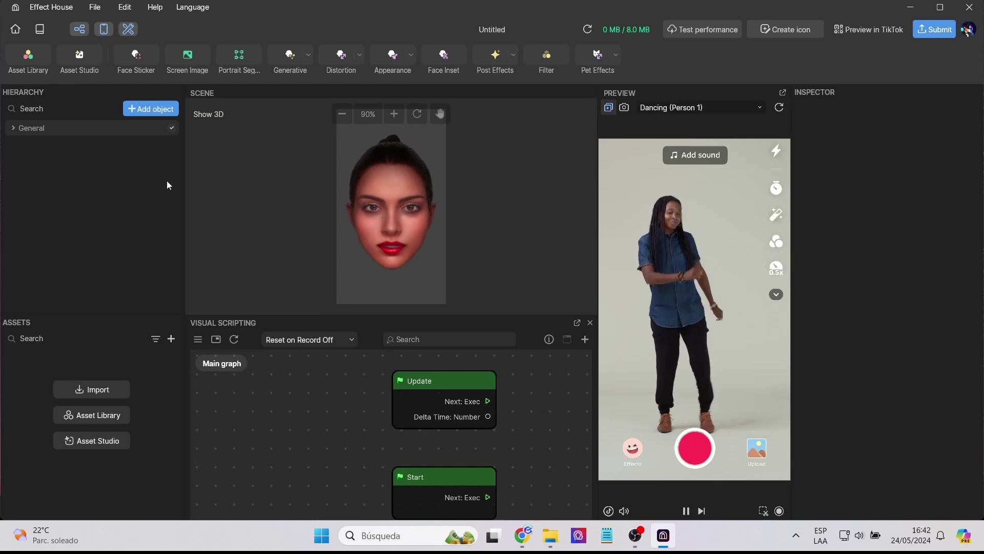
{"action": "right_click", "coordinate": [57, 169]}
{"action": "mouse_move", "coordinate": [125, 239]}
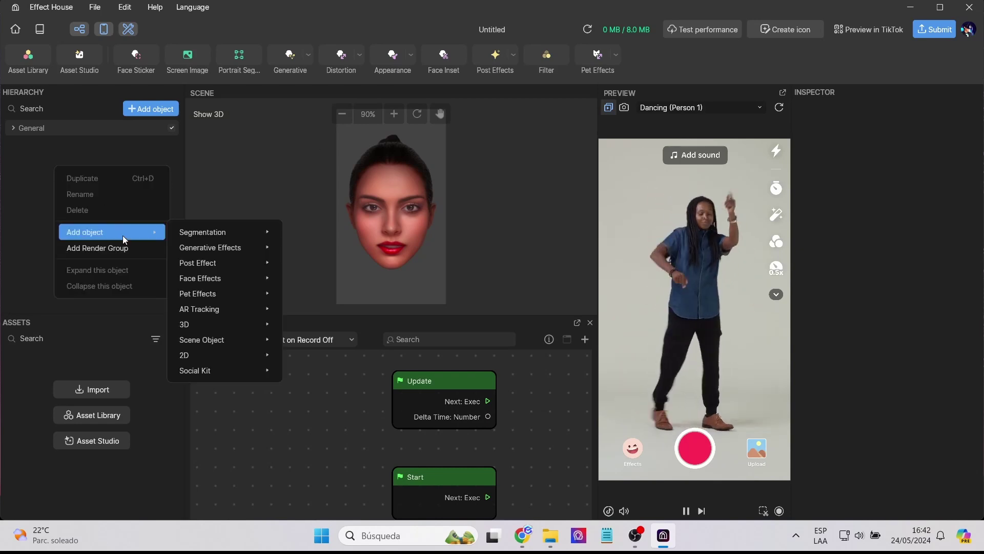
{"action": "mouse_move", "coordinate": [195, 236]}
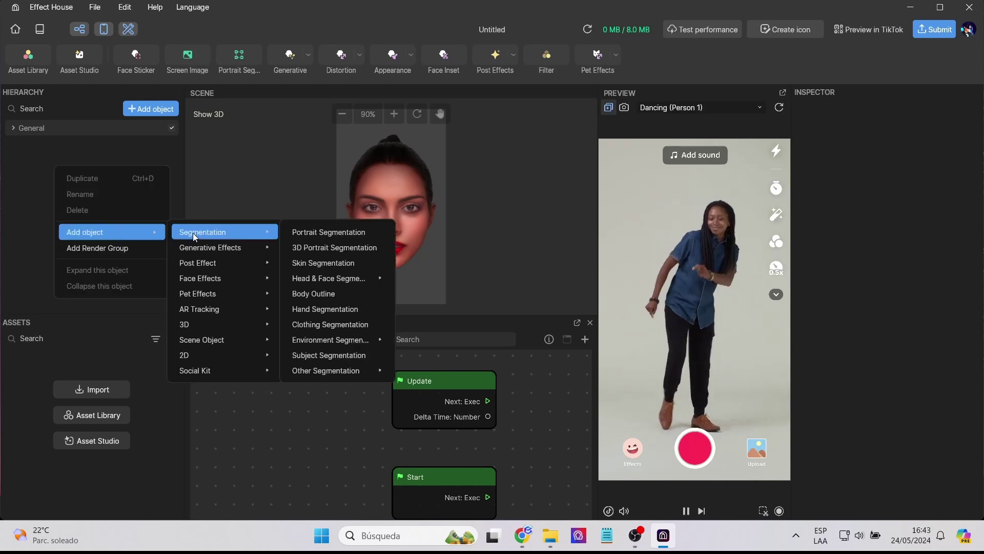
{"action": "mouse_move", "coordinate": [226, 311]}
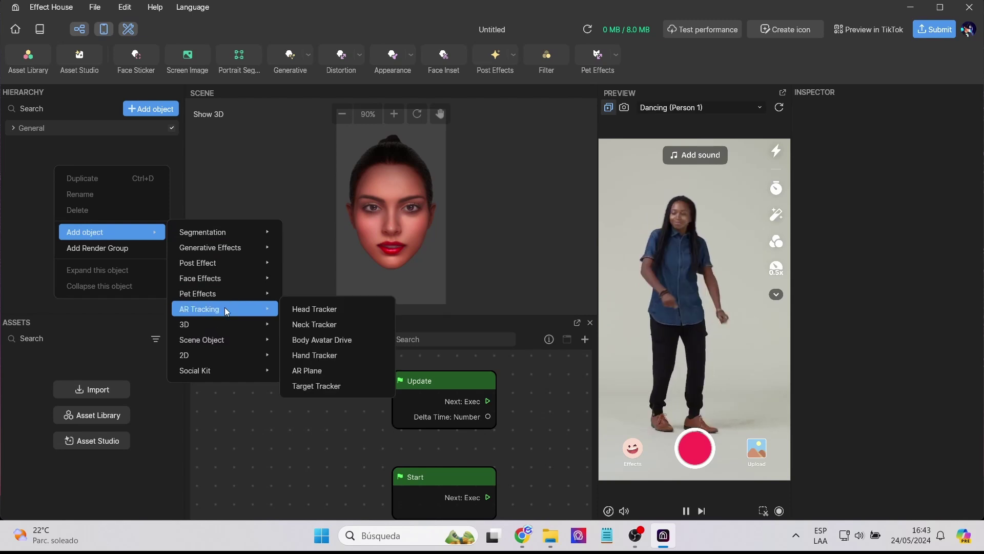
{"action": "left_click", "coordinate": [297, 387]}
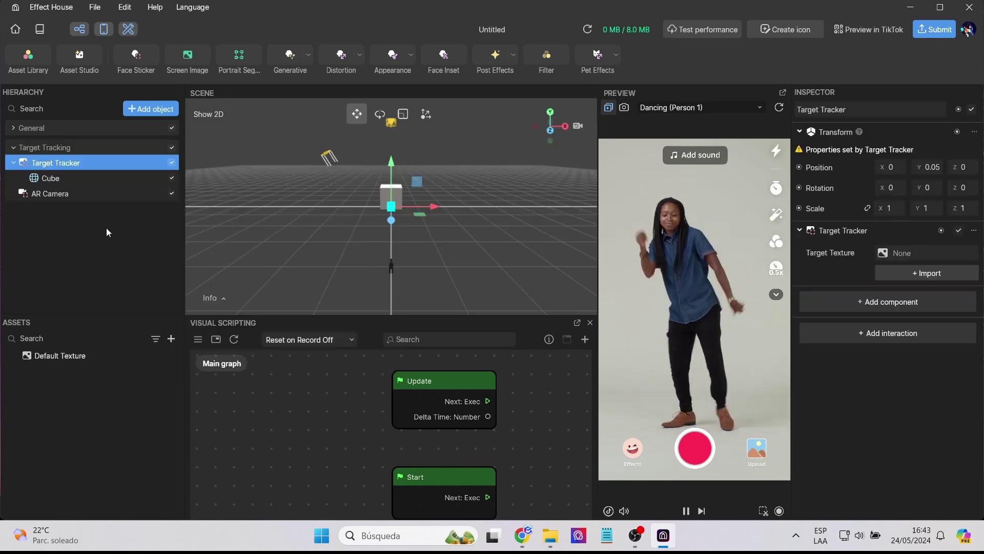
Import the Scream painting image from the computer as the Target Tracker's texture.
{"action": "left_click", "coordinate": [928, 252]}
{"action": "scroll", "coordinate": [490, 255], "scroll_direction": "up", "scroll_amount": 3}
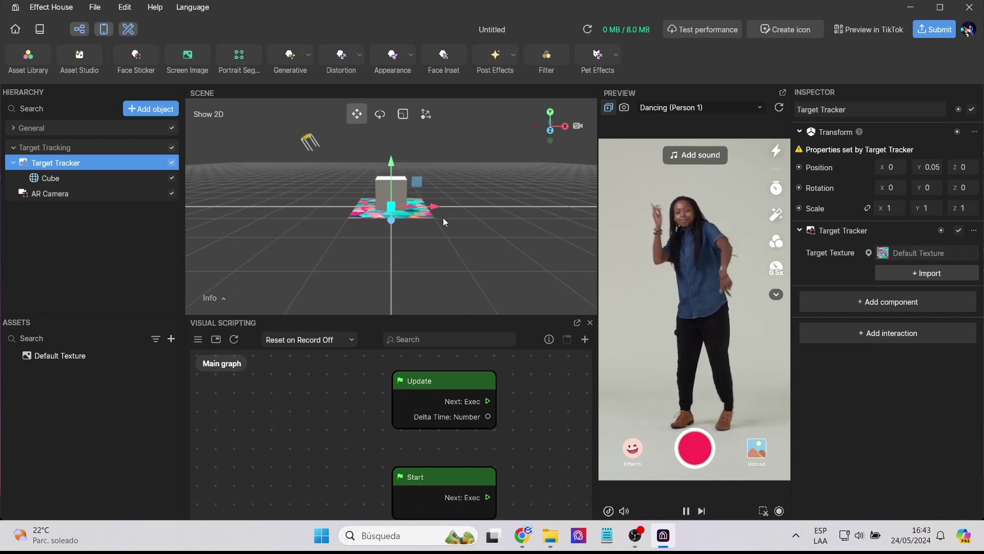
{"action": "right_click_drag", "start_coordinate": [489, 255], "coordinate": [493, 314]}
{"action": "scroll", "coordinate": [484, 255], "scroll_direction": "down", "scroll_amount": 4}
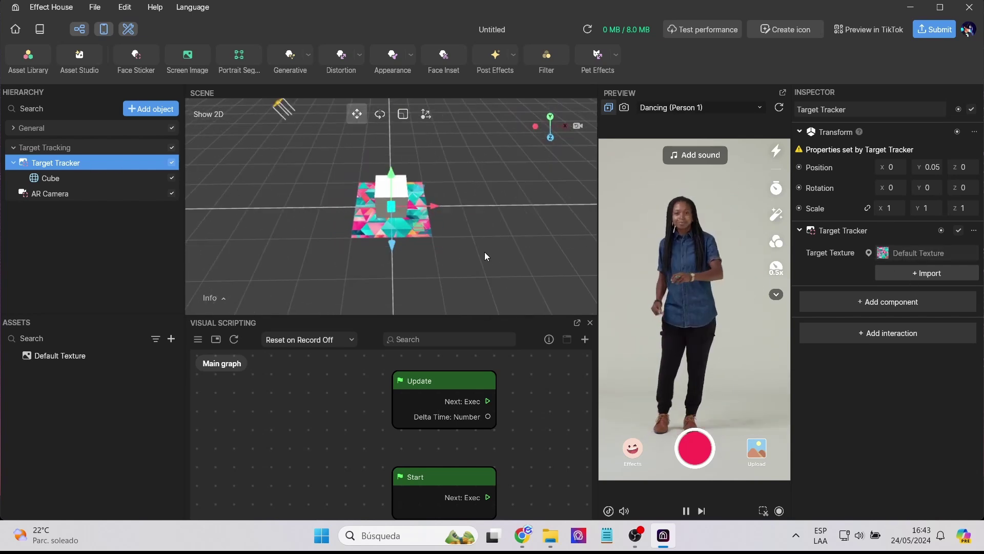
{"action": "right_click_drag", "start_coordinate": [482, 268], "coordinate": [487, 256]}
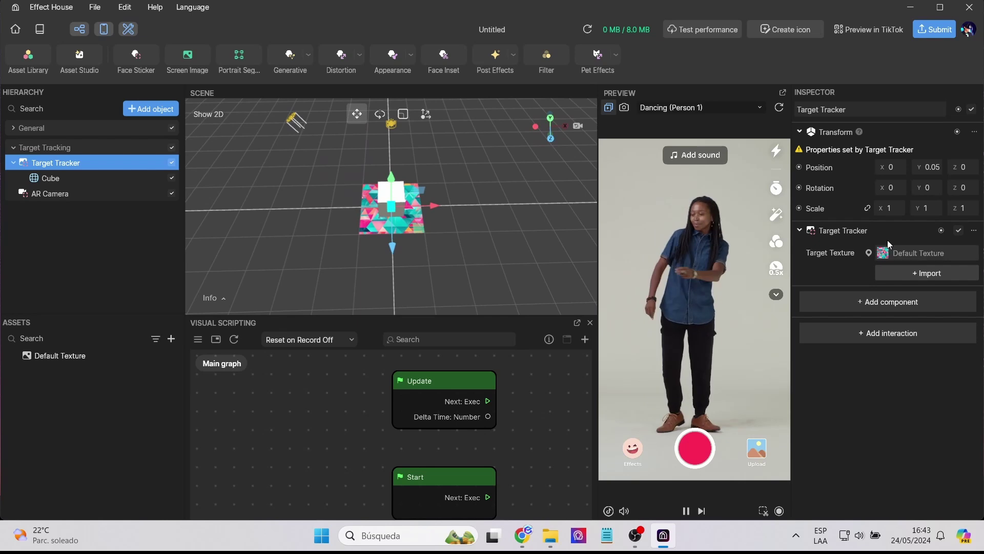
{"action": "left_click", "coordinate": [907, 256]}
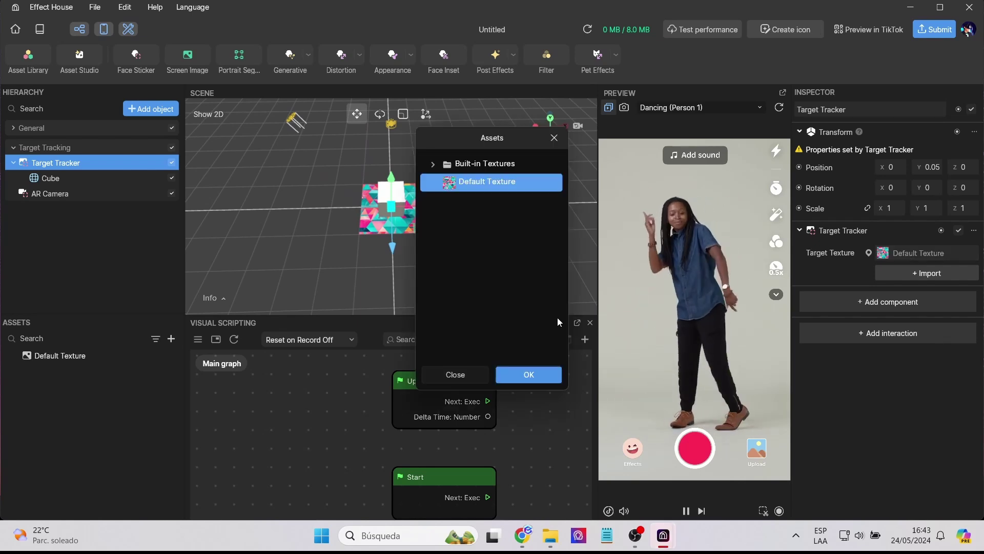
{"action": "left_click", "coordinate": [554, 138]}
{"action": "left_click", "coordinate": [926, 272]}
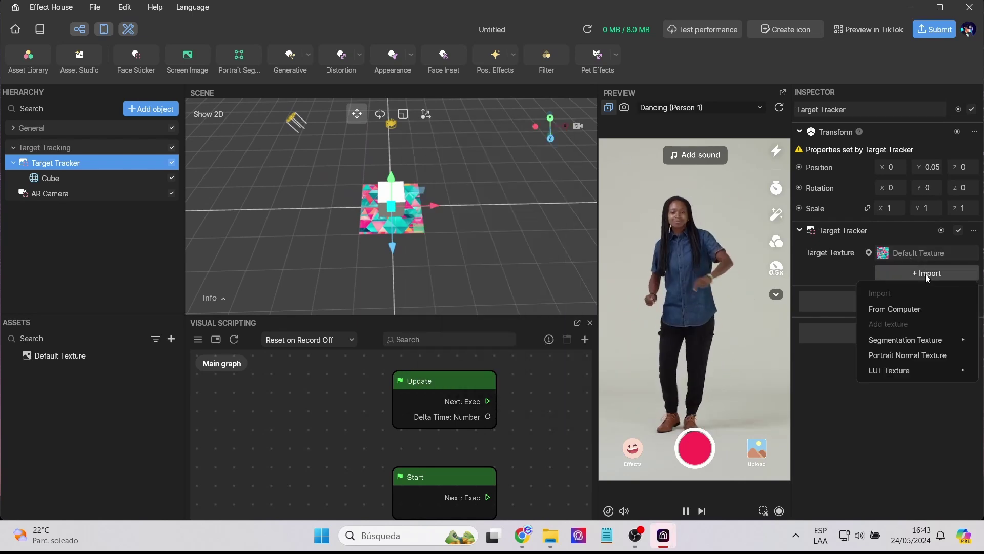
{"action": "left_click", "coordinate": [916, 311]}
{"action": "left_click", "coordinate": [521, 246]}
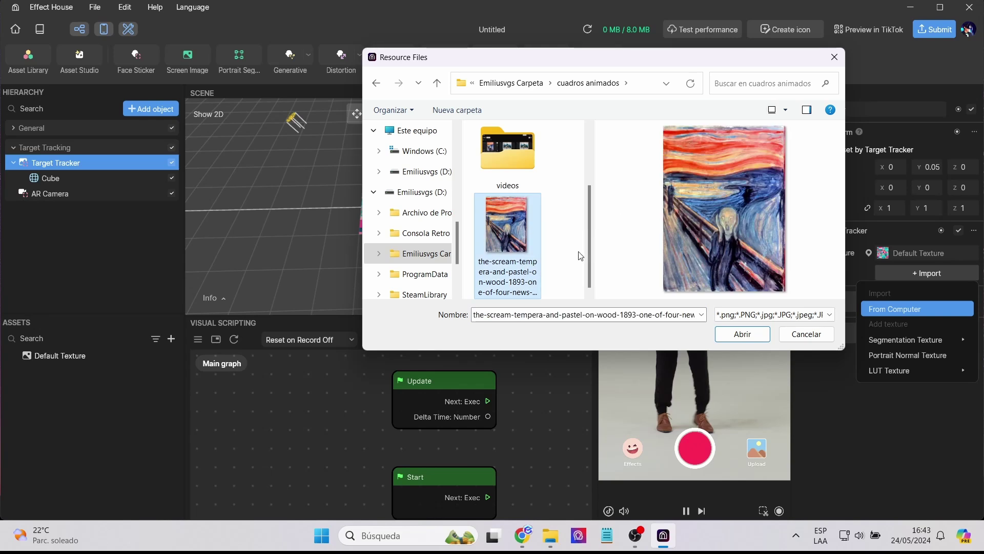
{"action": "double_click", "coordinate": [536, 214]}
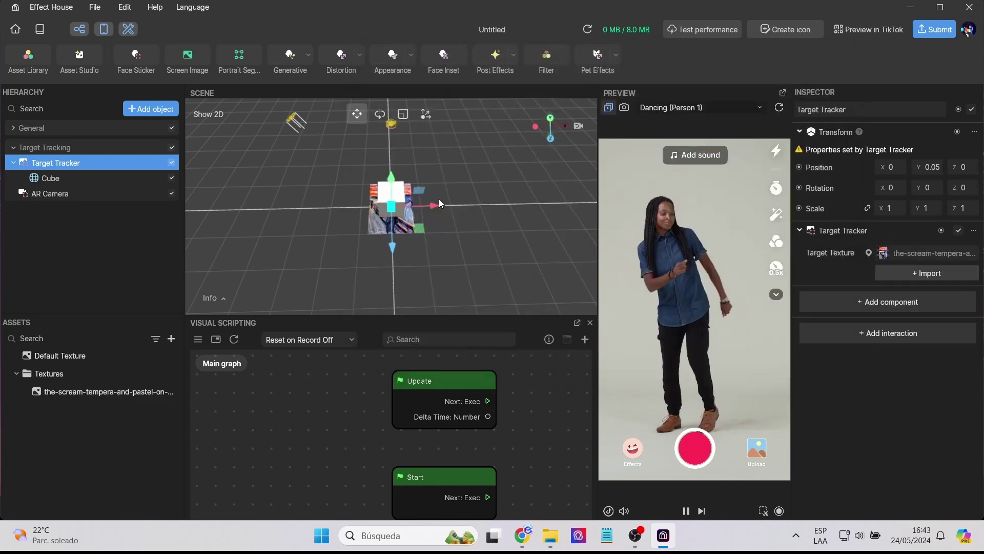
Delete the placeholder Cube from the Hierarchy.
{"action": "scroll", "coordinate": [442, 236], "scroll_direction": "up", "scroll_amount": 10}
{"action": "scroll", "coordinate": [442, 237], "scroll_direction": "down", "scroll_amount": 8}
{"action": "right_click_drag", "start_coordinate": [442, 237], "coordinate": [430, 215]}
{"action": "left_click", "coordinate": [85, 180]}
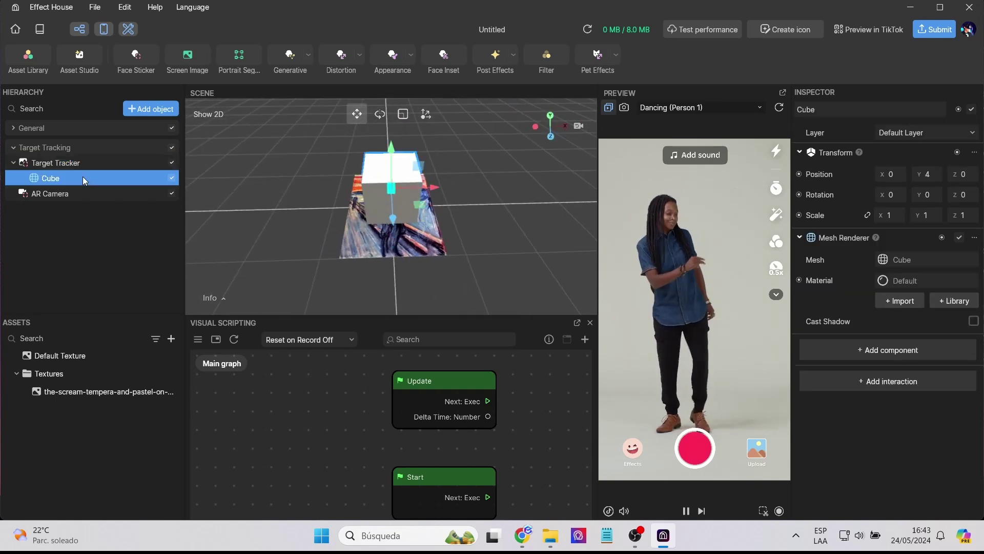
{"action": "key", "text": "Delete"}
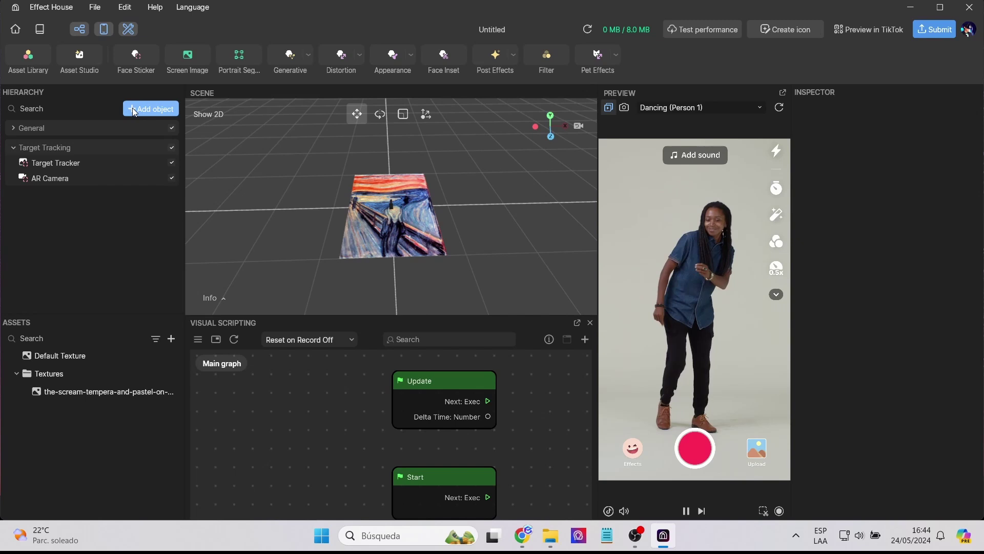
Add a Plane object and make it a child of Target Tracker.
{"action": "left_click", "coordinate": [134, 109]}
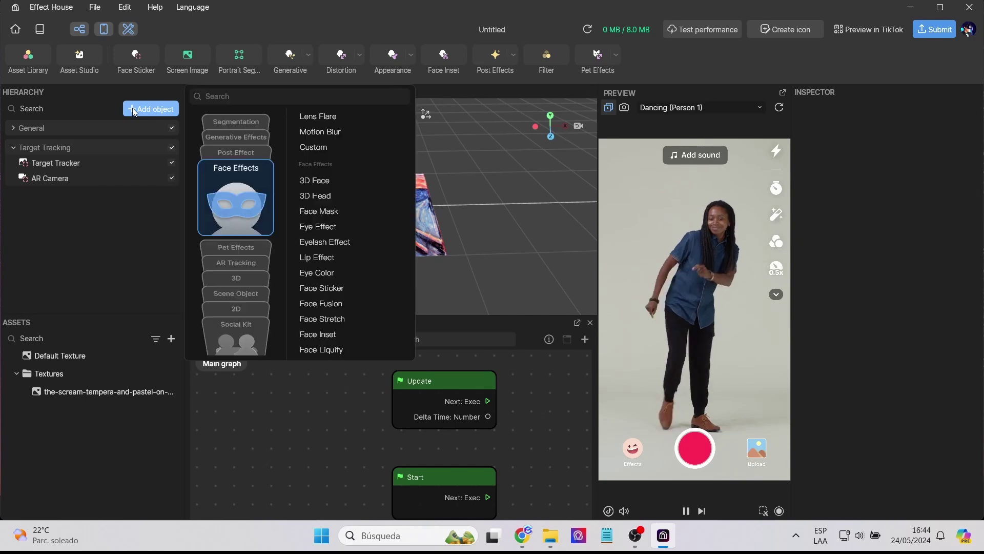
{"action": "left_click", "coordinate": [229, 97]}
{"action": "type", "text": "plane"}
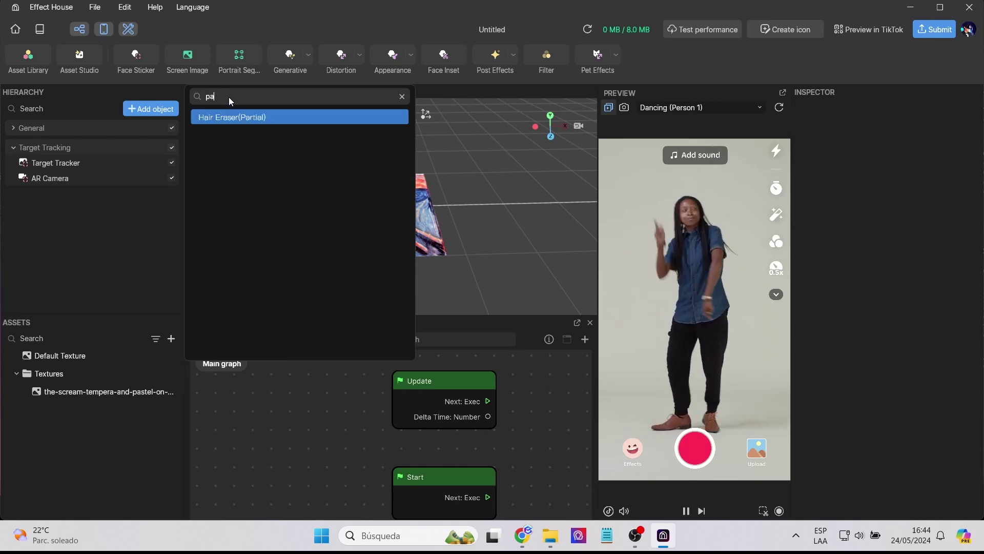
{"action": "left_click", "coordinate": [237, 130]}
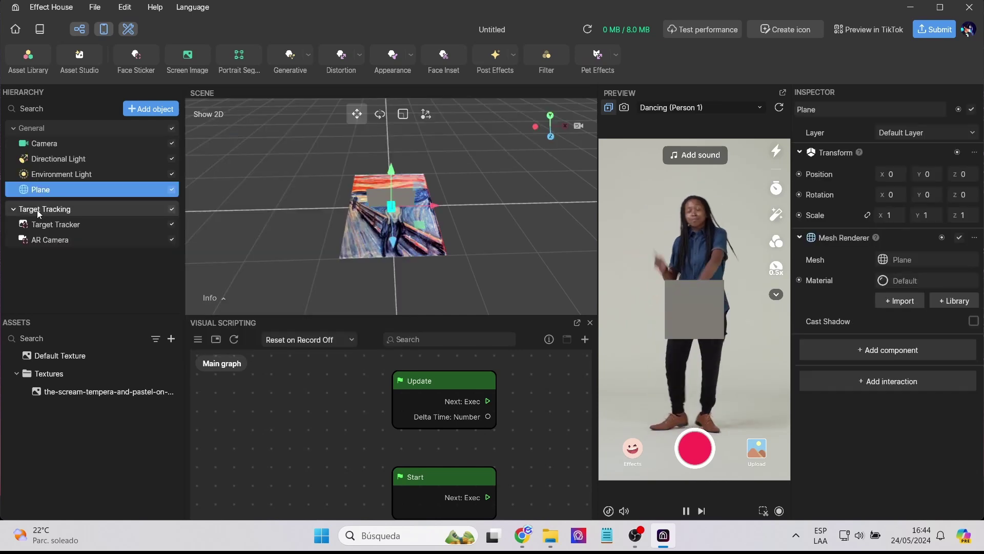
{"action": "left_click_drag", "start_coordinate": [66, 228], "coordinate": [51, 218]}
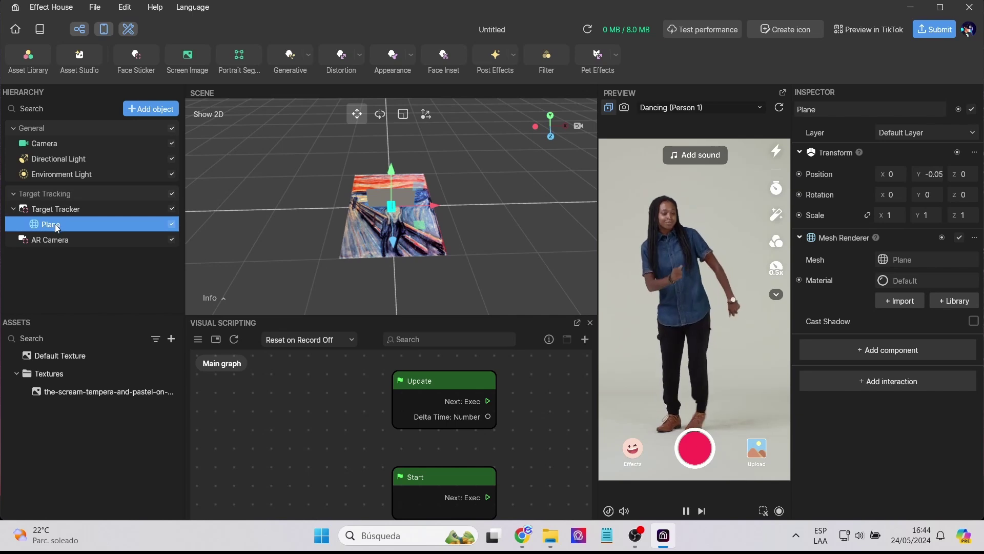
Give the plane an Unlit material.
{"action": "left_click", "coordinate": [906, 302]}
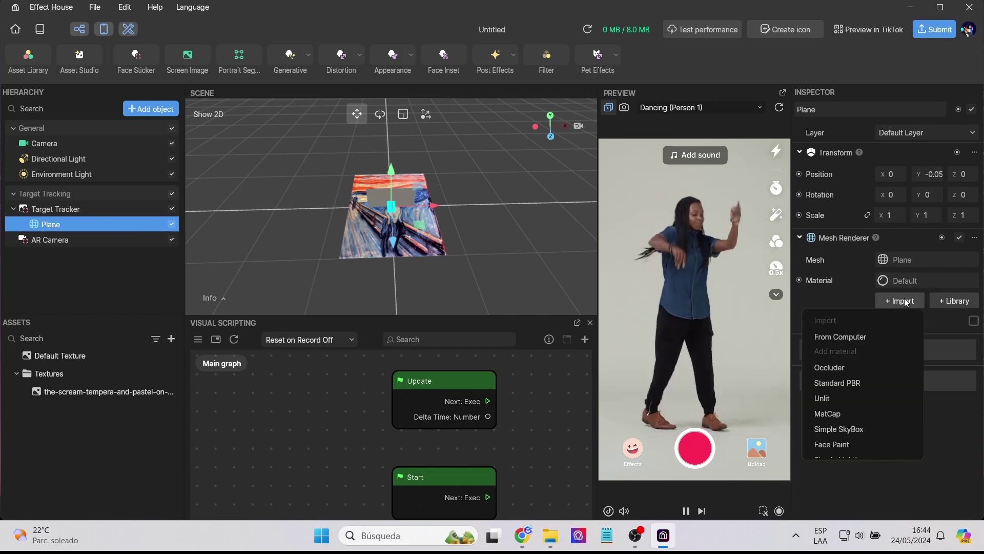
{"action": "left_click", "coordinate": [844, 399]}
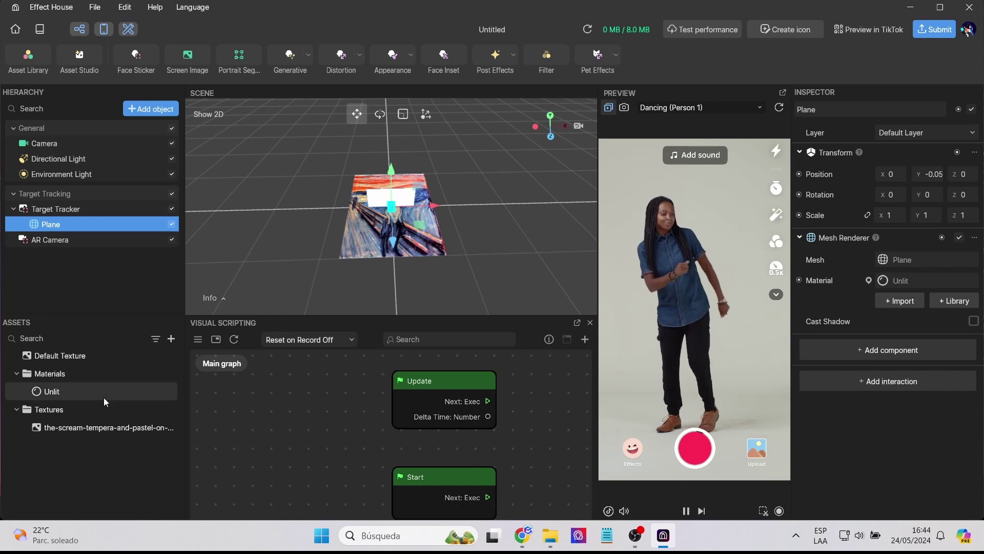
{"action": "scroll", "coordinate": [393, 203], "scroll_direction": "up", "scroll_amount": 10}
{"action": "scroll", "coordinate": [394, 203], "scroll_direction": "down", "scroll_amount": 8}
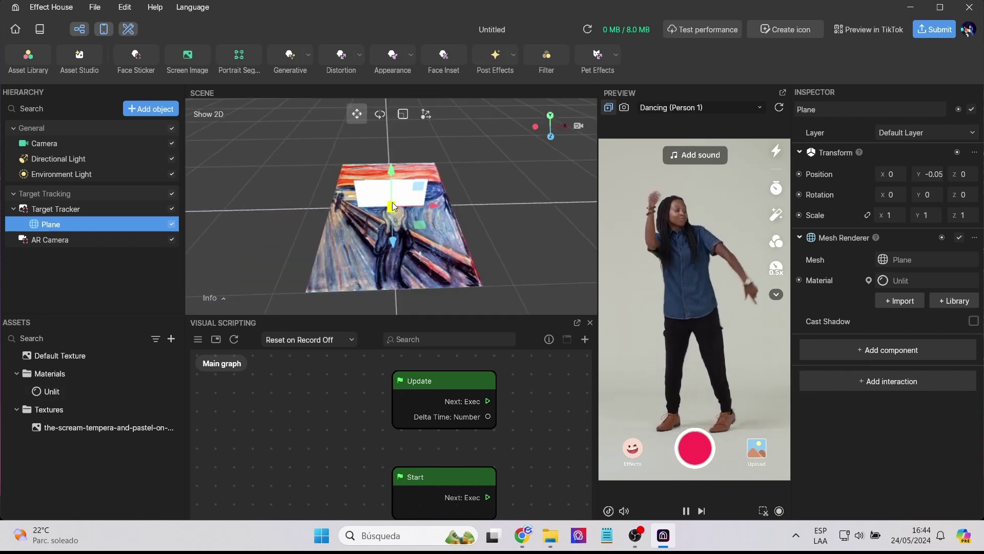
{"action": "right_click_drag", "start_coordinate": [463, 262], "coordinate": [467, 195]}
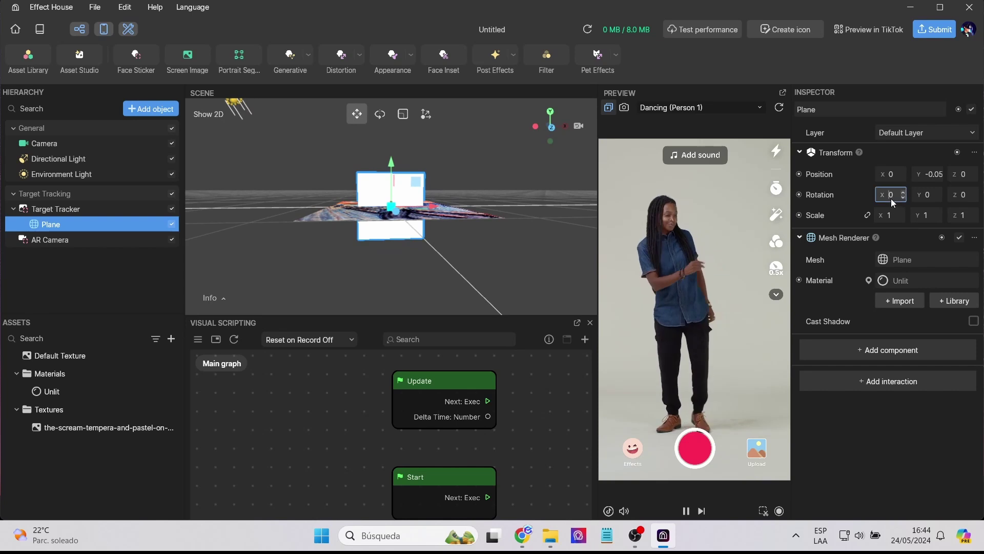
Rotate the plane to -90 on X and raise it slightly above the painting.
{"action": "type", "text": "90"}
{"action": "key", "text": "Return"}
{"action": "scroll", "coordinate": [500, 218], "scroll_direction": "up", "scroll_amount": 5}
{"action": "scroll", "coordinate": [489, 221], "scroll_direction": "down", "scroll_amount": 2}
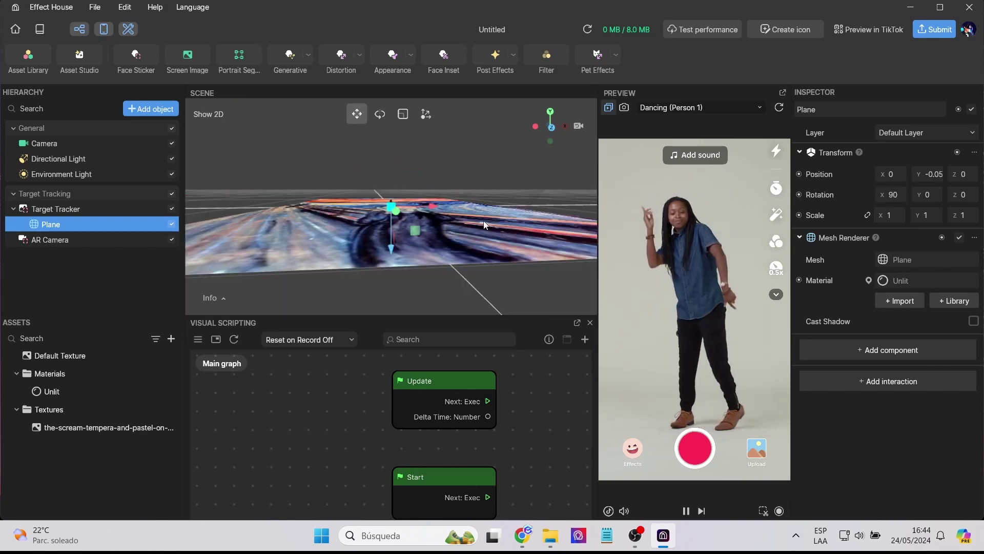
{"action": "right_click_drag", "start_coordinate": [486, 224], "coordinate": [479, 248]}
{"action": "left_click", "coordinate": [890, 197]}
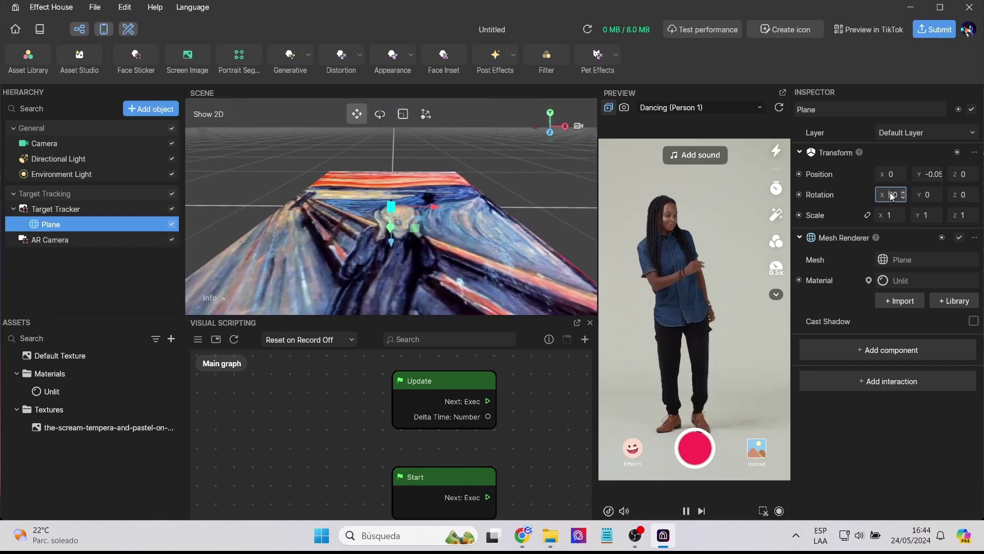
{"action": "type", "text": "-"}
{"action": "key", "text": "Return"}
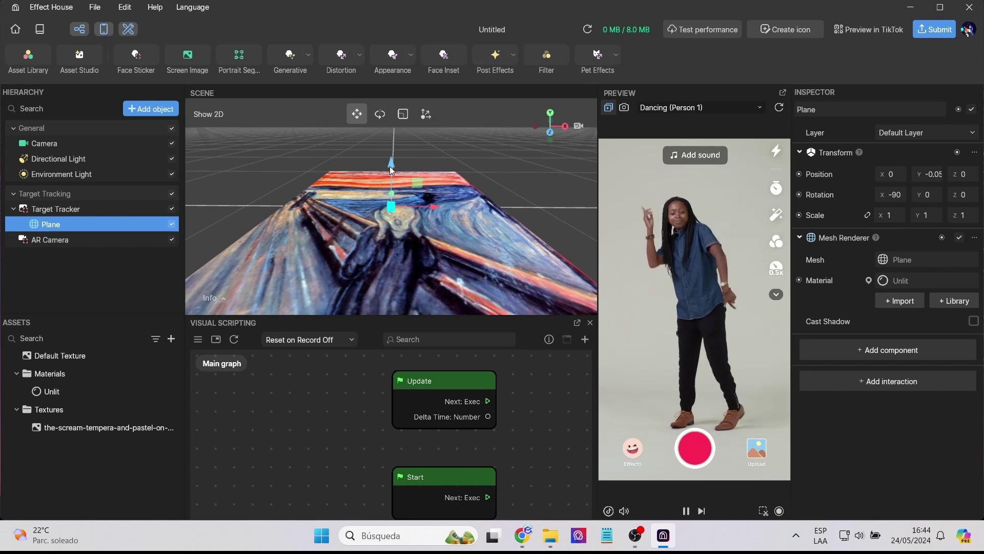
{"action": "left_click_drag", "start_coordinate": [392, 167], "coordinate": [393, 165]}
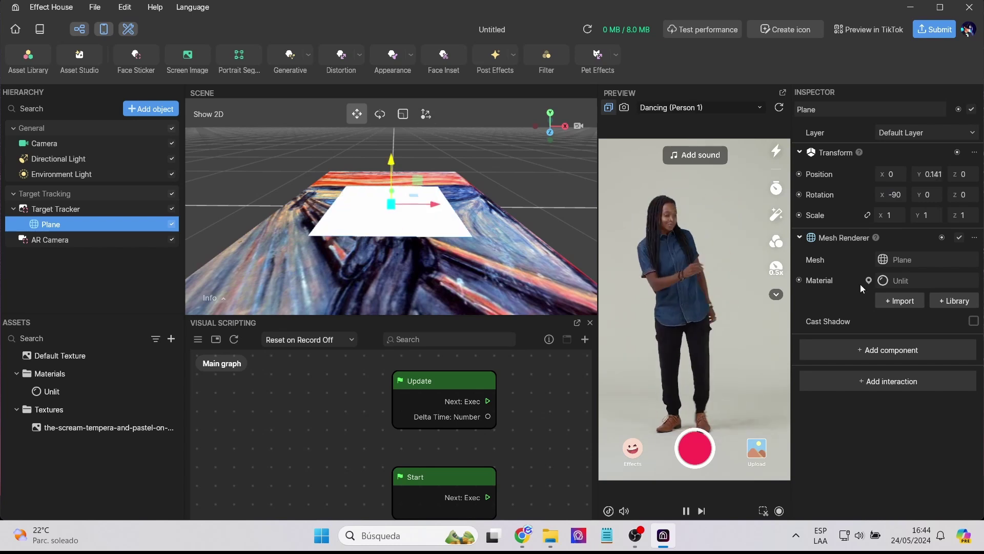
{"action": "left_click", "coordinate": [94, 397]}
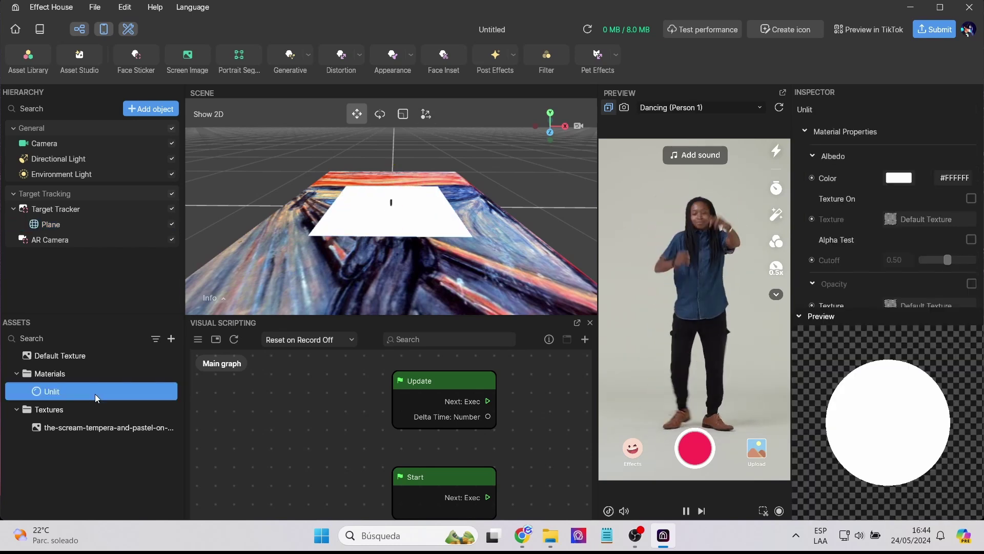
Import the video-final-edit MP4 clip into Assets.
{"action": "left_click", "coordinate": [113, 470]}
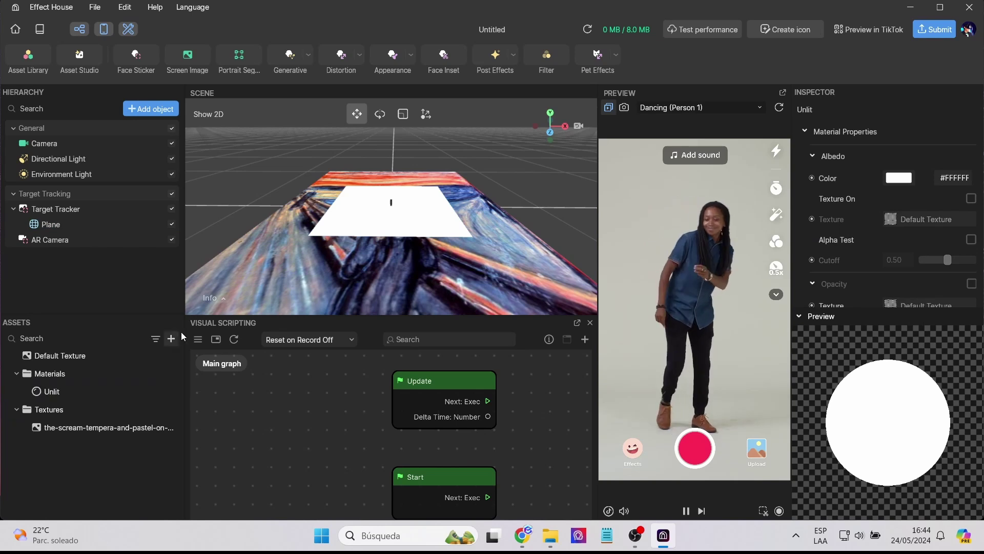
{"action": "left_click", "coordinate": [172, 338]}
{"action": "mouse_move", "coordinate": [231, 334]}
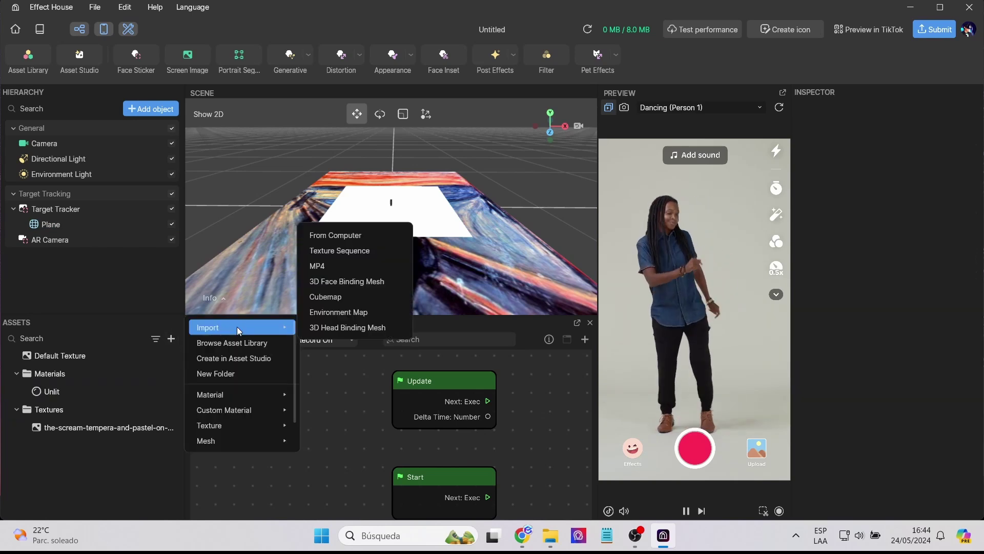
{"action": "left_click", "coordinate": [321, 268]}
{"action": "scroll", "coordinate": [538, 236], "scroll_direction": "down", "scroll_amount": 3}
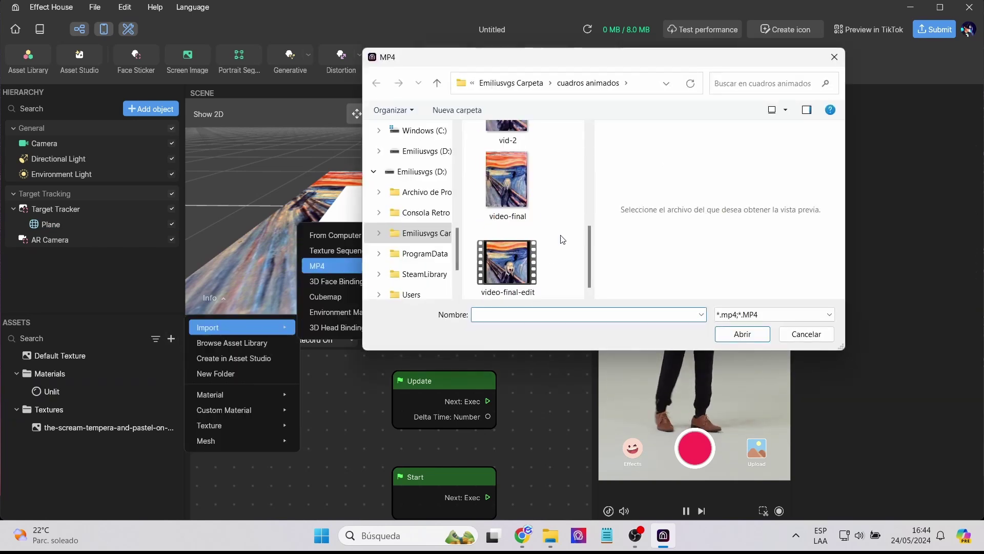
{"action": "left_click", "coordinate": [498, 266]}
{"action": "left_click", "coordinate": [742, 334]}
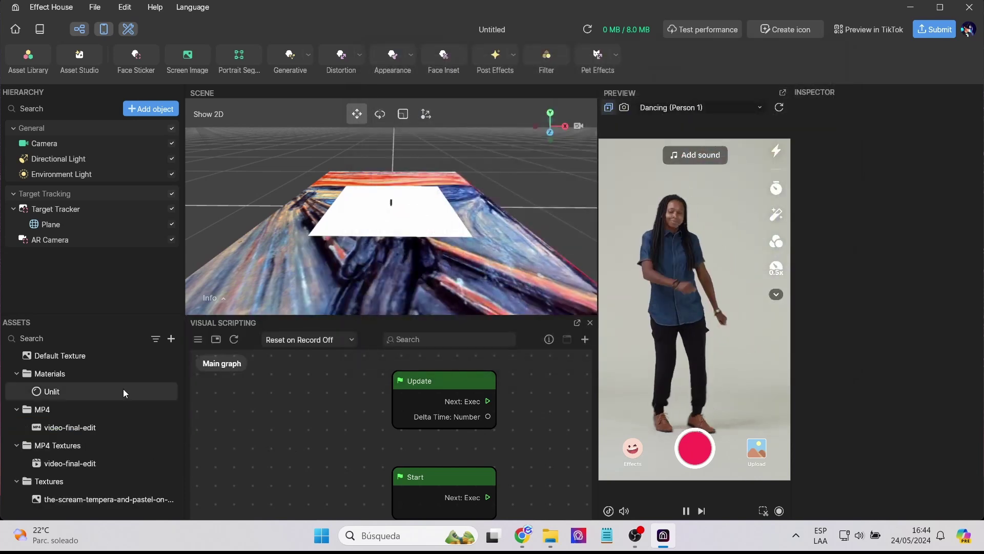
Turn on texturing in the Unlit material and set video-final-edit as its texture.
{"action": "left_click", "coordinate": [82, 391]}
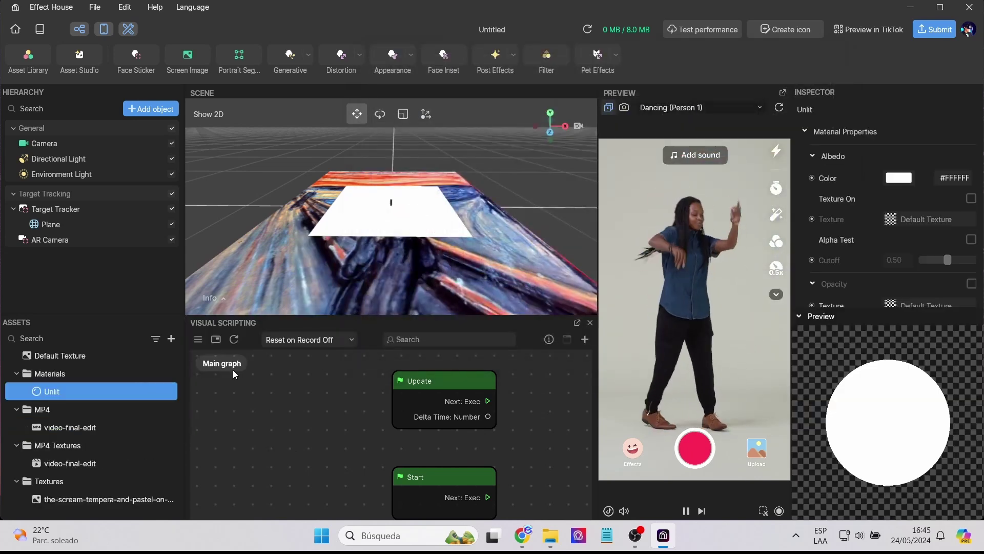
{"action": "left_click", "coordinate": [970, 199]}
{"action": "left_click", "coordinate": [921, 220]}
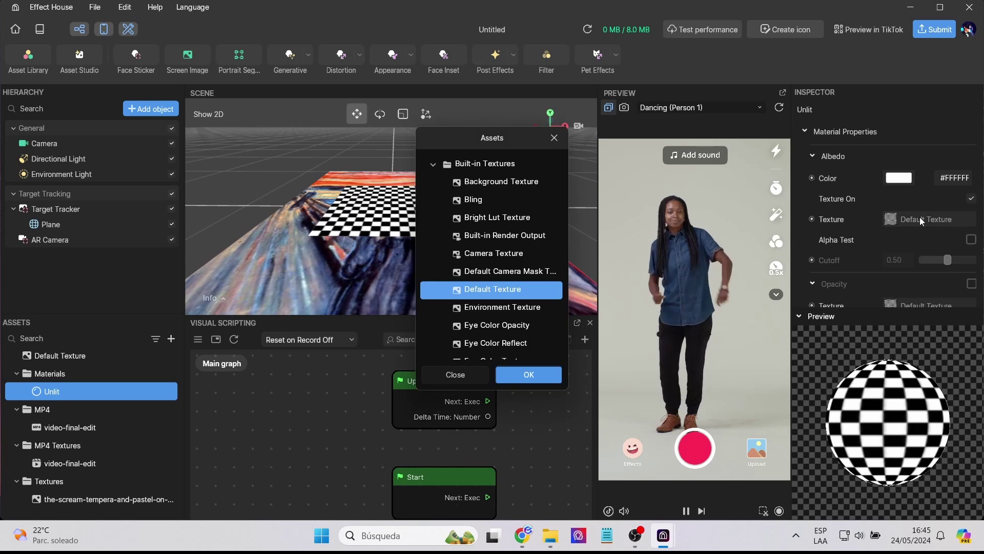
{"action": "scroll", "coordinate": [481, 307], "scroll_direction": "down", "scroll_amount": 5}
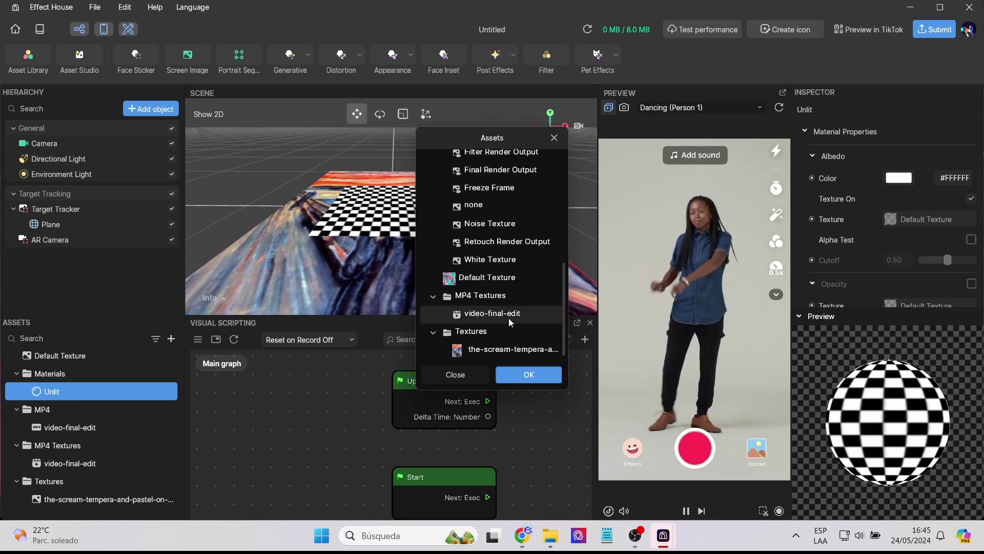
{"action": "left_click", "coordinate": [517, 316]}
{"action": "left_click", "coordinate": [528, 374]}
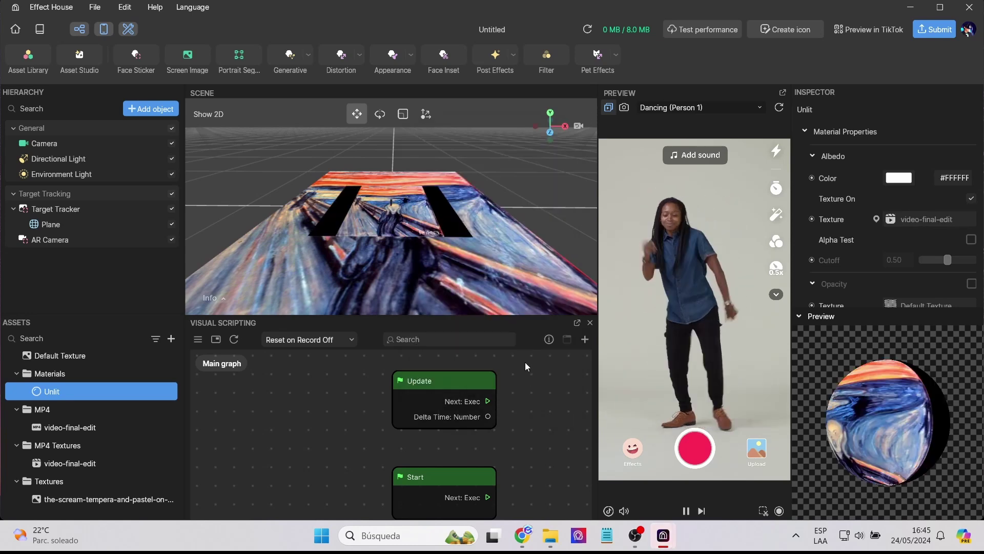
{"action": "scroll", "coordinate": [479, 241], "scroll_direction": "down", "scroll_amount": 5}
{"action": "scroll", "coordinate": [456, 239], "scroll_direction": "up", "scroll_amount": 3}
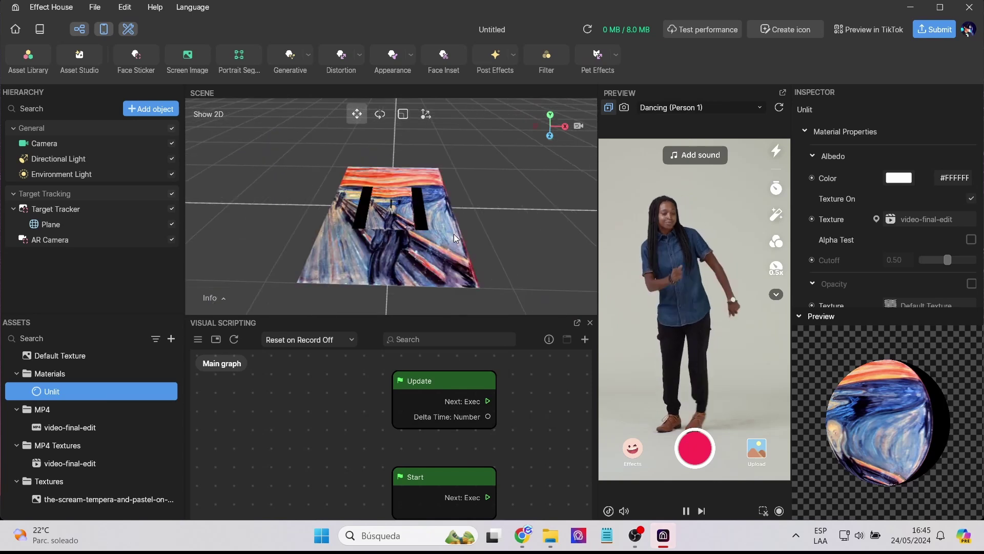
{"action": "scroll", "coordinate": [466, 246], "scroll_direction": "up", "scroll_amount": 3}
{"action": "scroll", "coordinate": [472, 245], "scroll_direction": "down", "scroll_amount": 3}
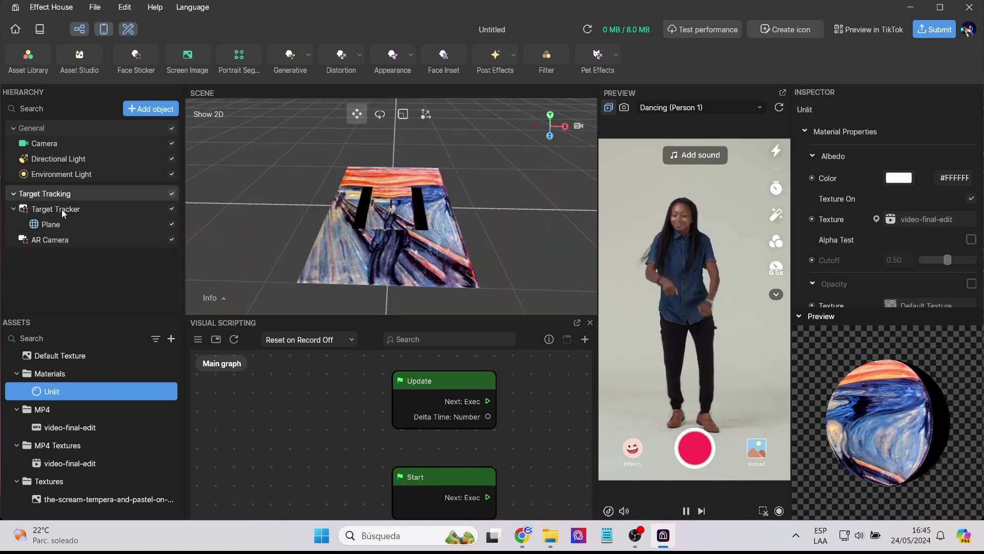
Scale the Plane to X 2.7, Y 2.5 and Z 2.
{"action": "left_click", "coordinate": [52, 225]}
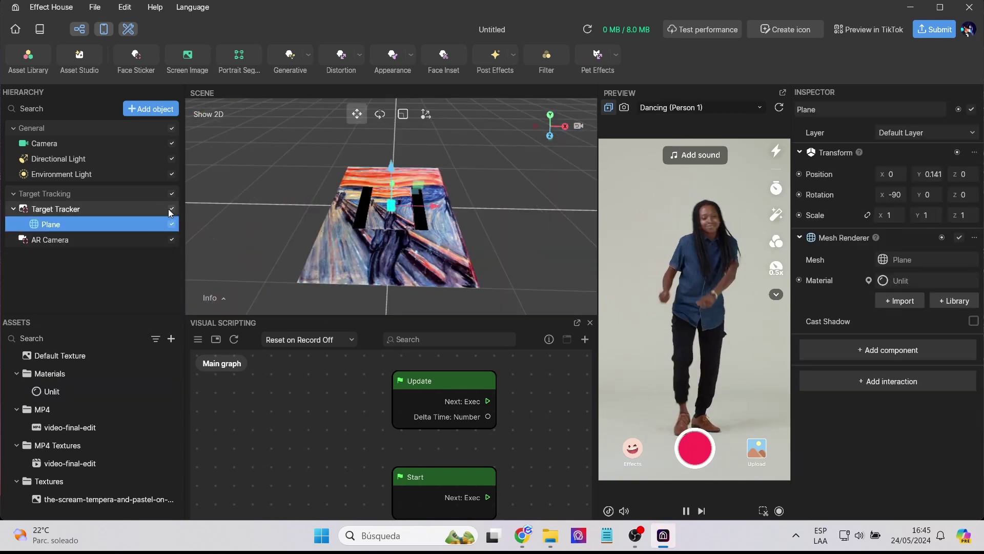
{"action": "double_click", "coordinate": [891, 215]}
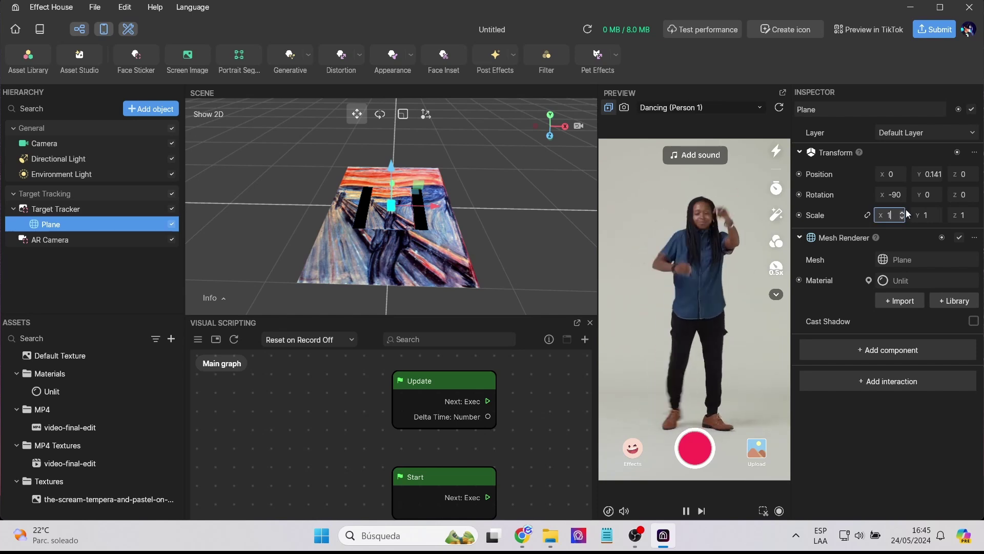
{"action": "type", "text": "2.5"}
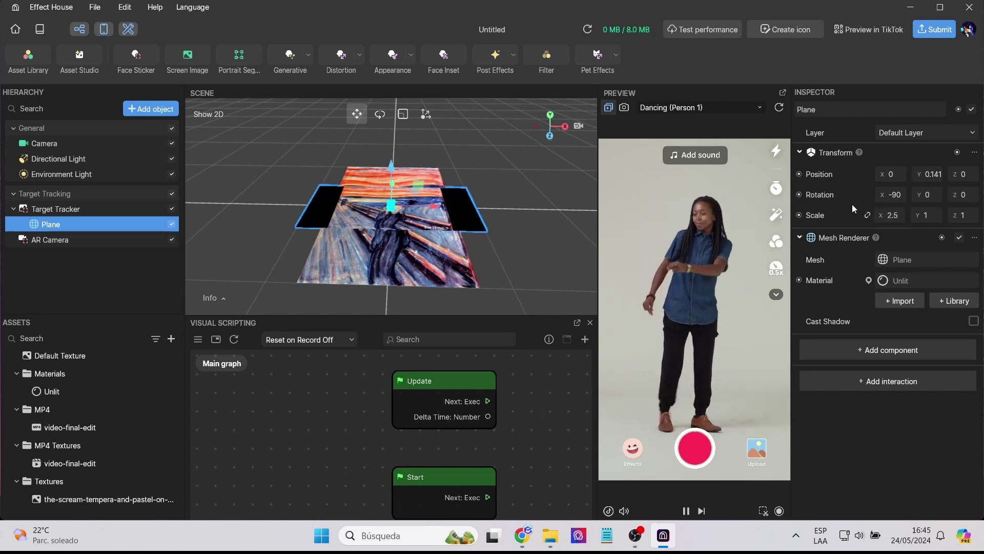
{"action": "double_click", "coordinate": [927, 217]}
{"action": "type", "text": "2.5"}
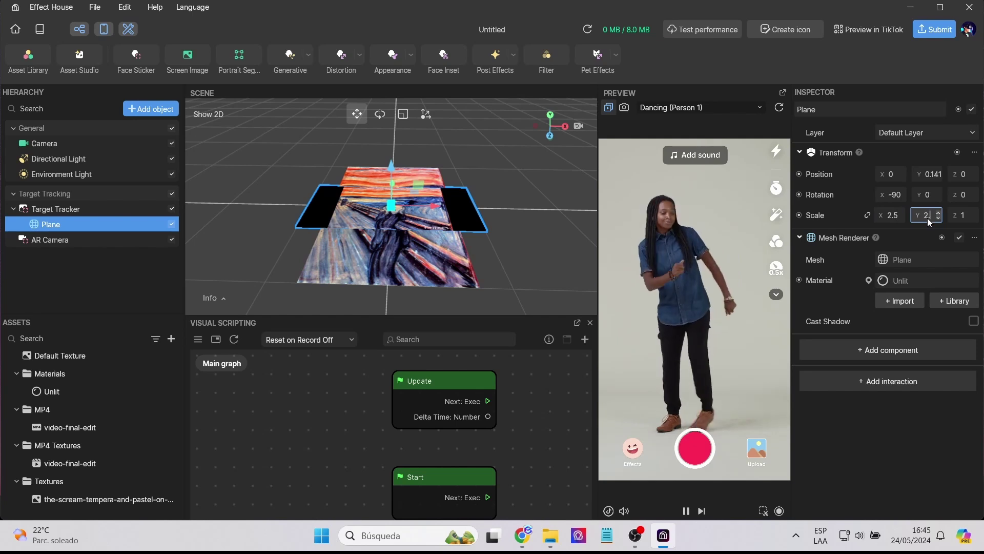
{"action": "key", "text": "Return"}
{"action": "left_click", "coordinate": [964, 215]}
{"action": "type", "text": "2"}
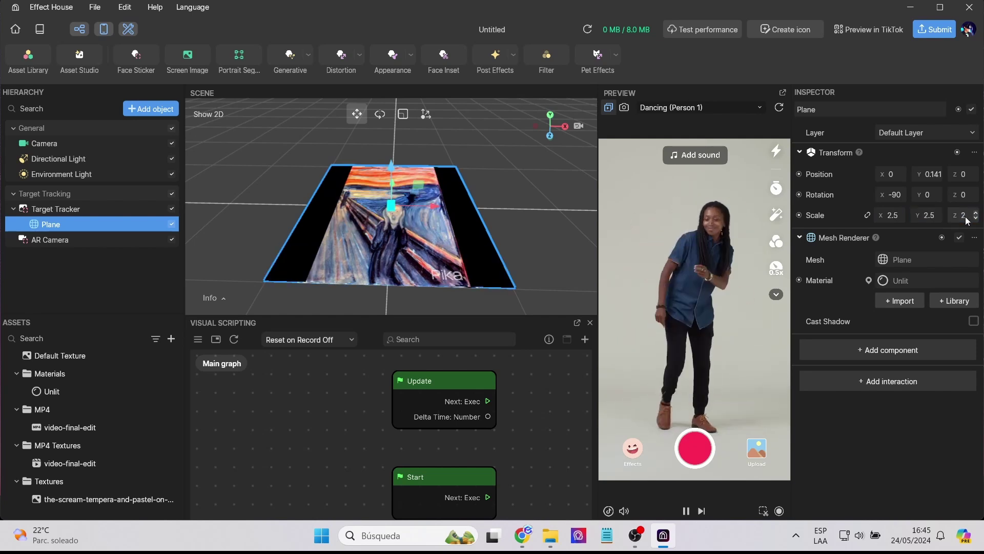
{"action": "key", "text": "Return"}
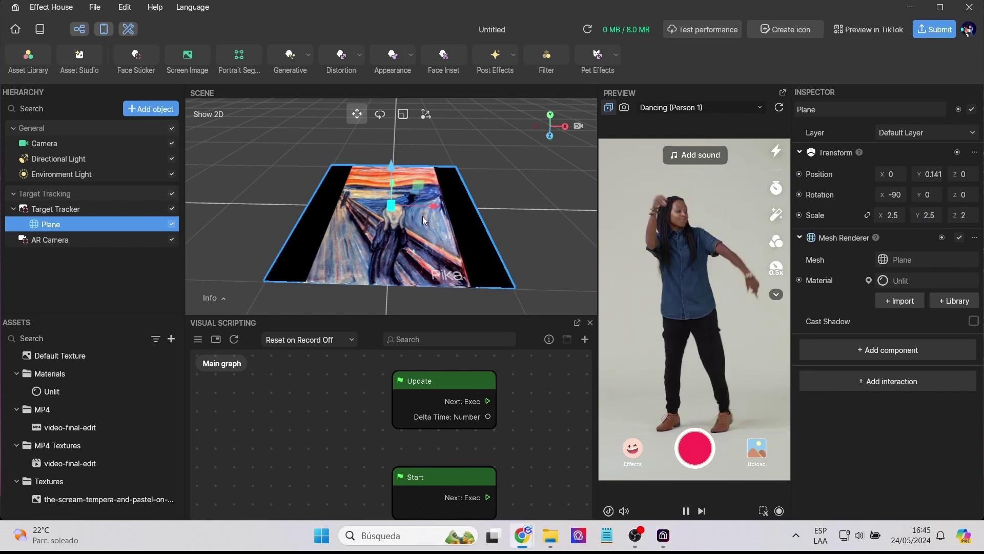
{"action": "mouse_move", "coordinate": [509, 214]}
{"action": "right_mouse_down"}
{"action": "mouse_move", "coordinate": [513, 153]}
{"action": "mouse_move", "coordinate": [516, 229]}
{"action": "right_mouse_up"}
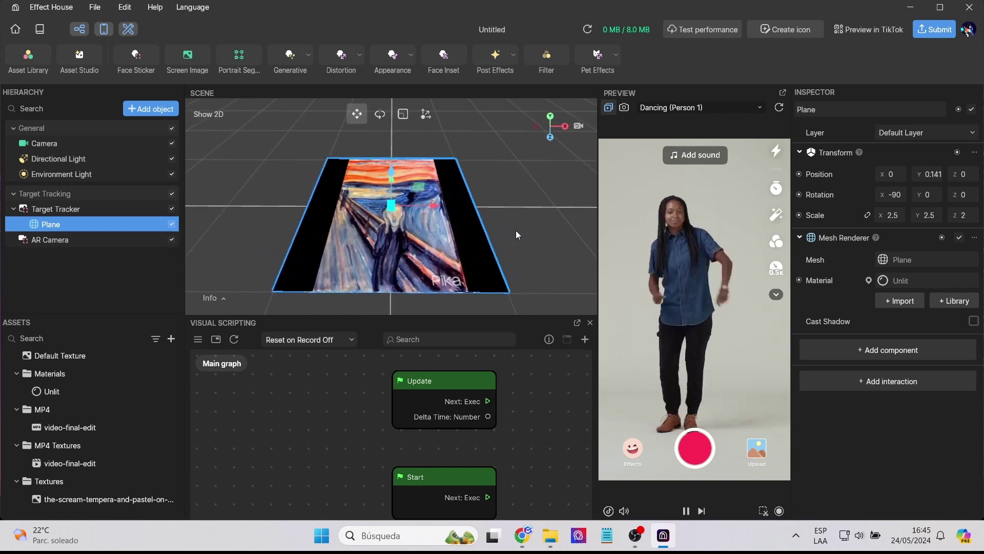
{"action": "left_click", "coordinate": [172, 225]}
{"action": "left_click", "coordinate": [902, 213]}
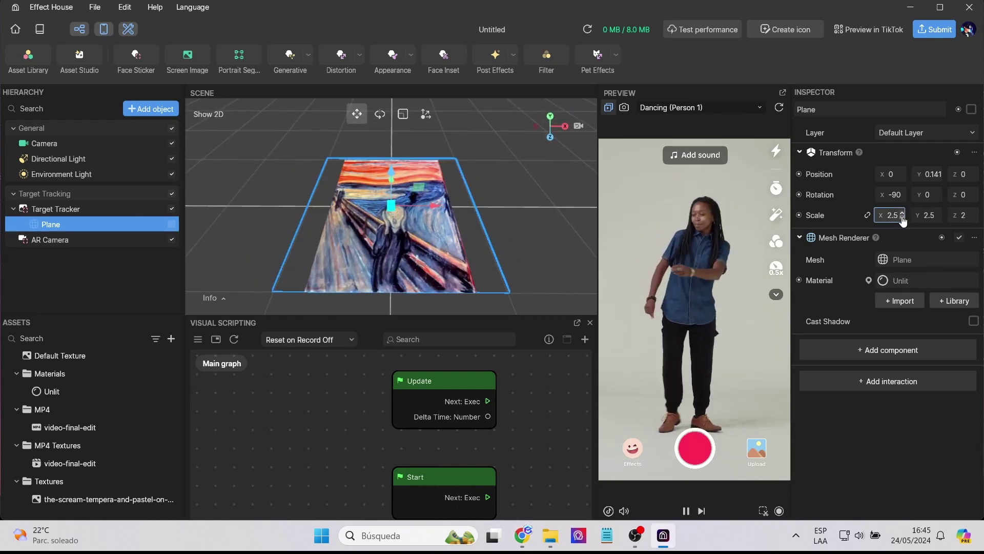
{"action": "left_click", "coordinate": [902, 213]}
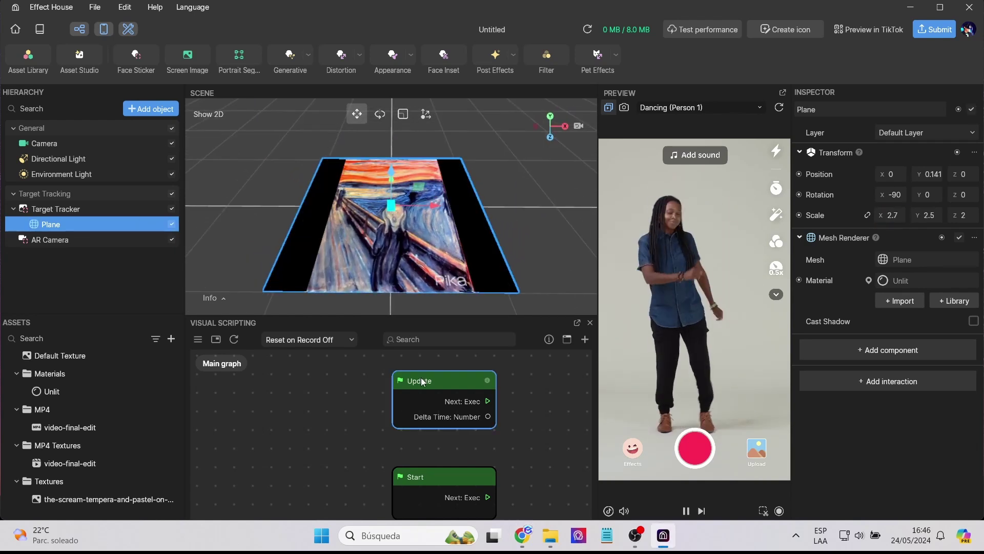
Delete the Update and Start nodes from the Visual Scripting graph.
{"action": "key", "text": "Delete"}
{"action": "left_click", "coordinate": [441, 472]}
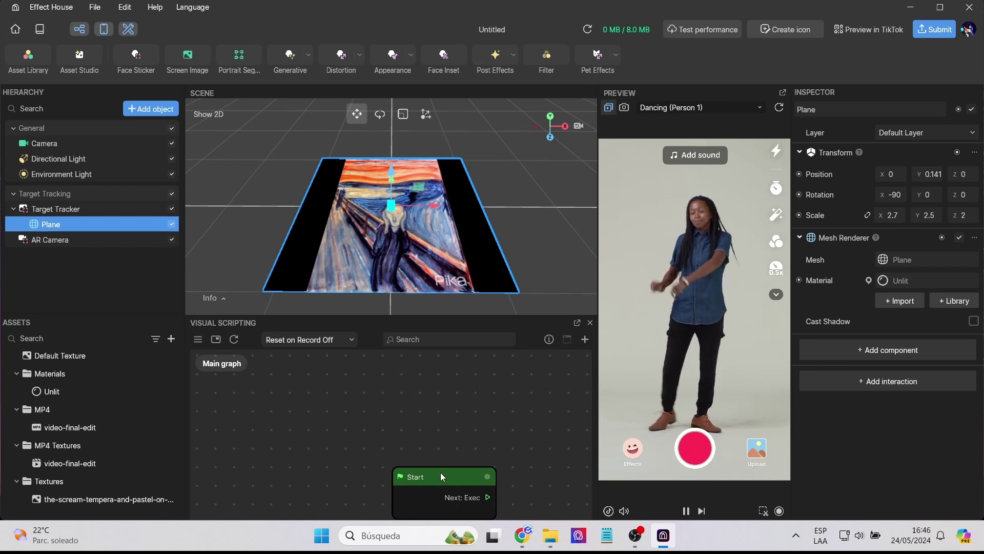
{"action": "key", "text": "Delete"}
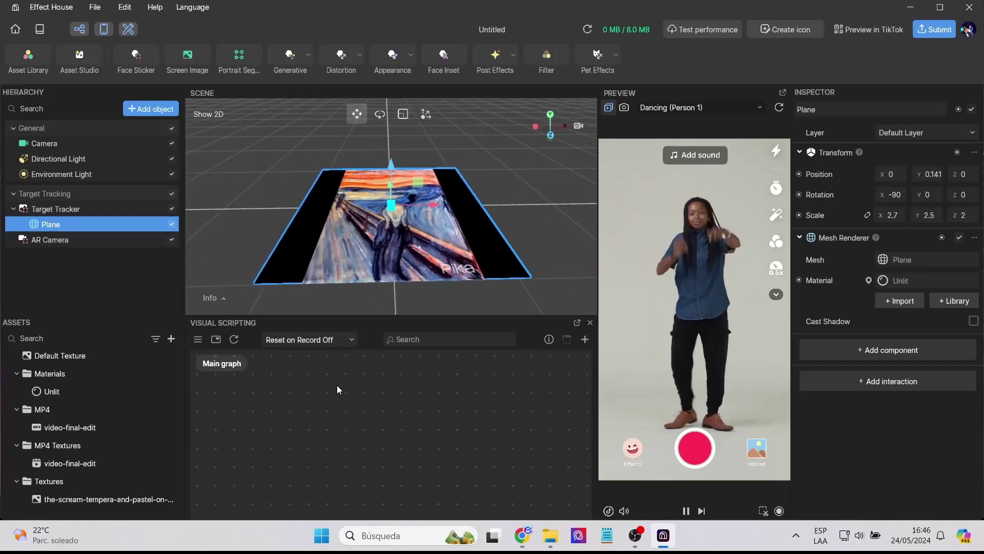
Add a Screen Tap event node to the scripting graph.
{"action": "right_click", "coordinate": [290, 416]}
{"action": "left_click", "coordinate": [330, 427]}
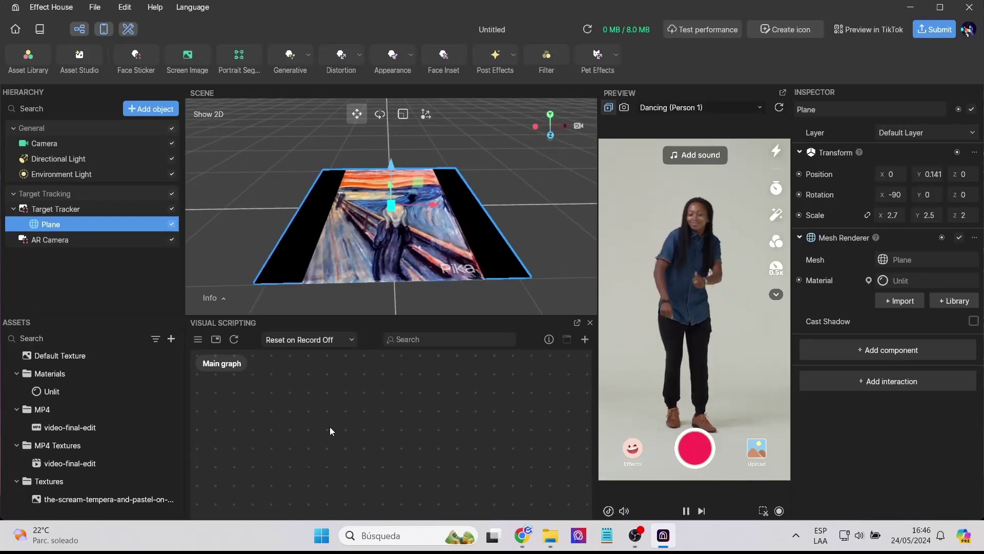
{"action": "type", "text": "scee"}
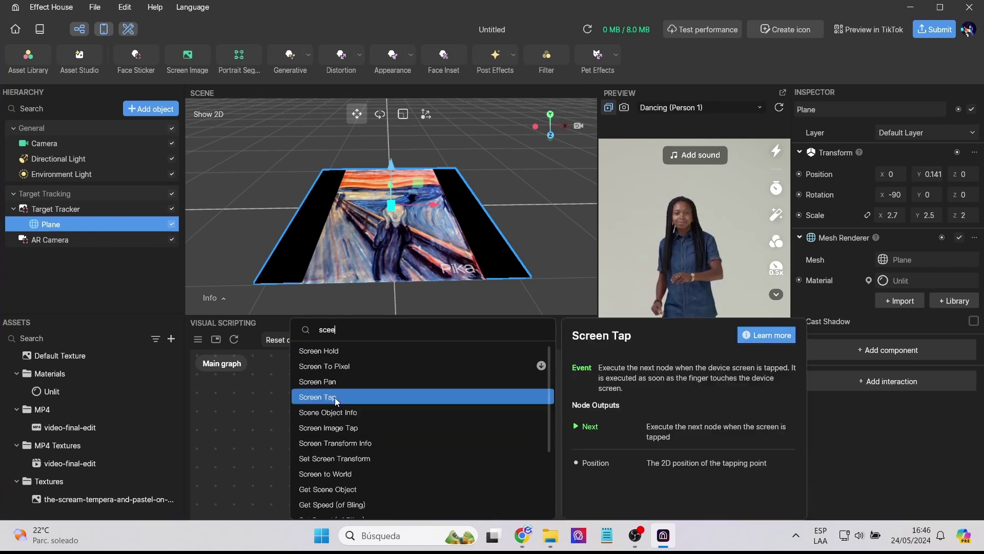
{"action": "left_click", "coordinate": [334, 398]}
{"action": "left_click_drag", "start_coordinate": [340, 426], "coordinate": [323, 380]}
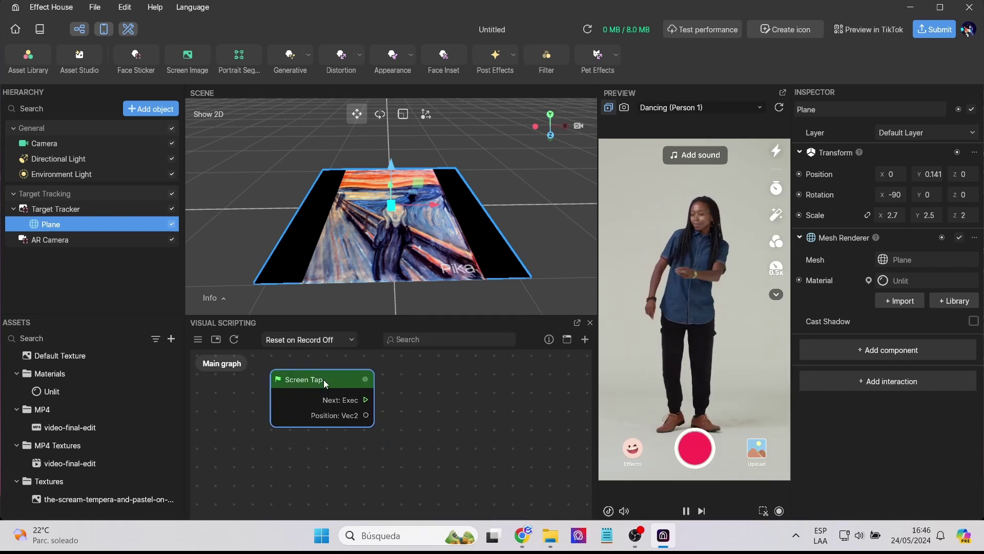
Add a Video Texture Player node beside the Screen Tap node.
{"action": "right_click", "coordinate": [469, 415]}
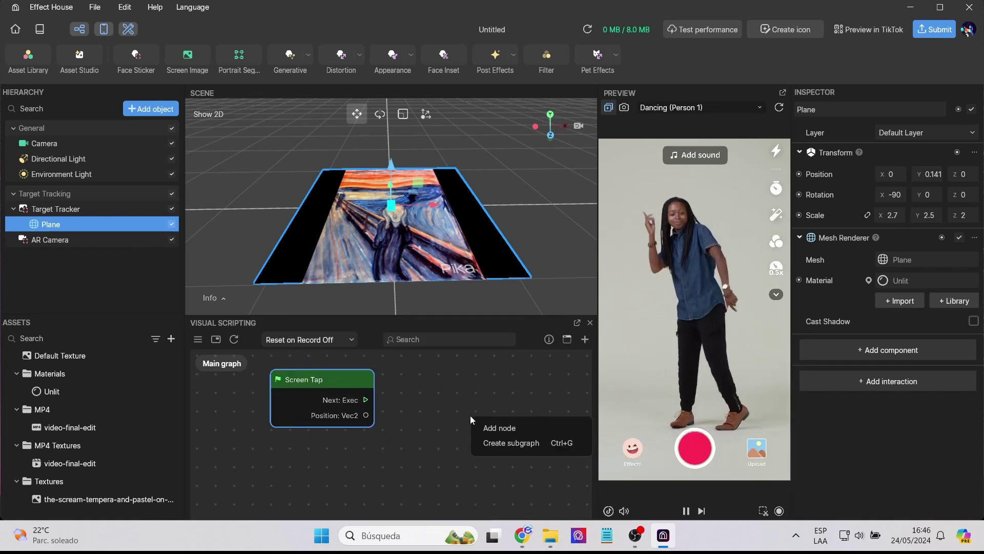
{"action": "left_click", "coordinate": [503, 427]}
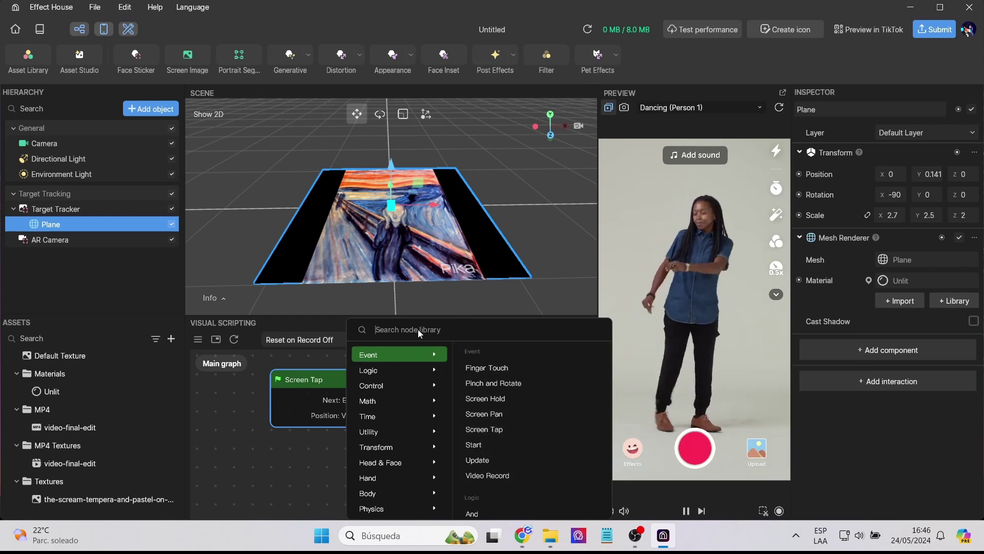
{"action": "type", "text": "video"}
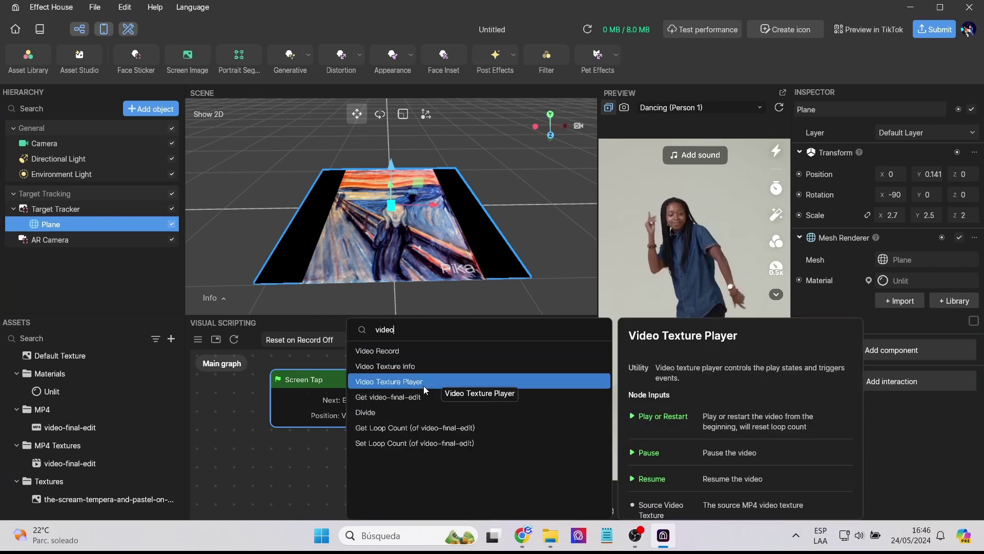
{"action": "left_click", "coordinate": [426, 382]}
{"action": "scroll", "coordinate": [338, 406], "scroll_direction": "down", "scroll_amount": 3}
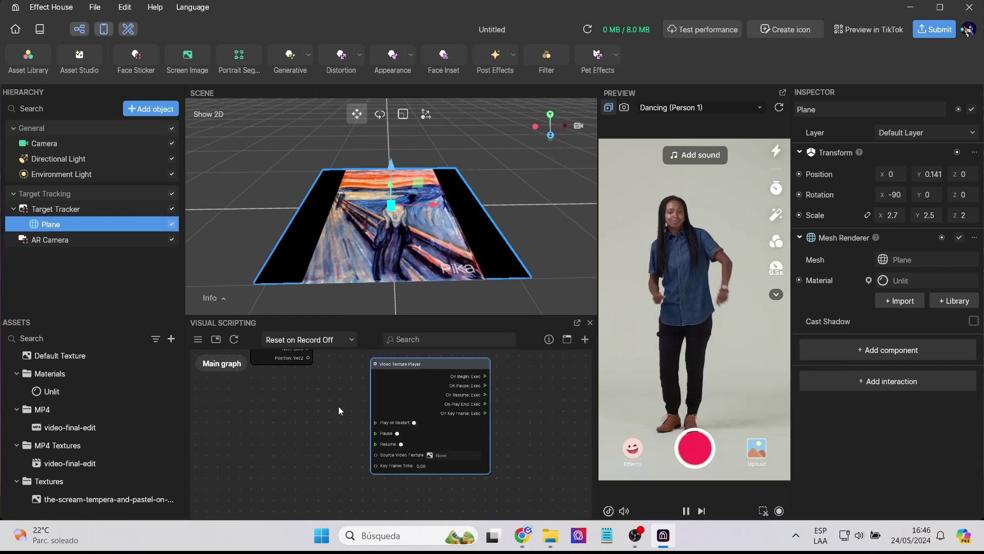
{"action": "left_click_drag", "start_coordinate": [377, 381], "coordinate": [407, 370]}
{"action": "scroll", "coordinate": [314, 393], "scroll_direction": "up", "scroll_amount": 2}
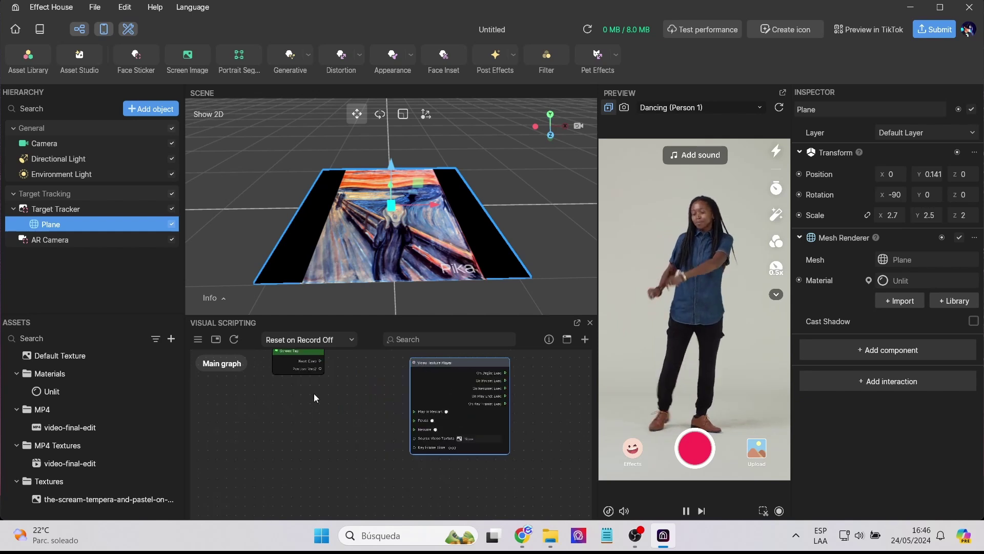
Bring the video-final-edit texture into the graph and wire it to the player's Source.
{"action": "left_click", "coordinate": [59, 462]}
{"action": "left_click_drag", "start_coordinate": [58, 463], "coordinate": [318, 405]}
{"action": "scroll", "coordinate": [349, 417], "scroll_direction": "up", "scroll_amount": 2}
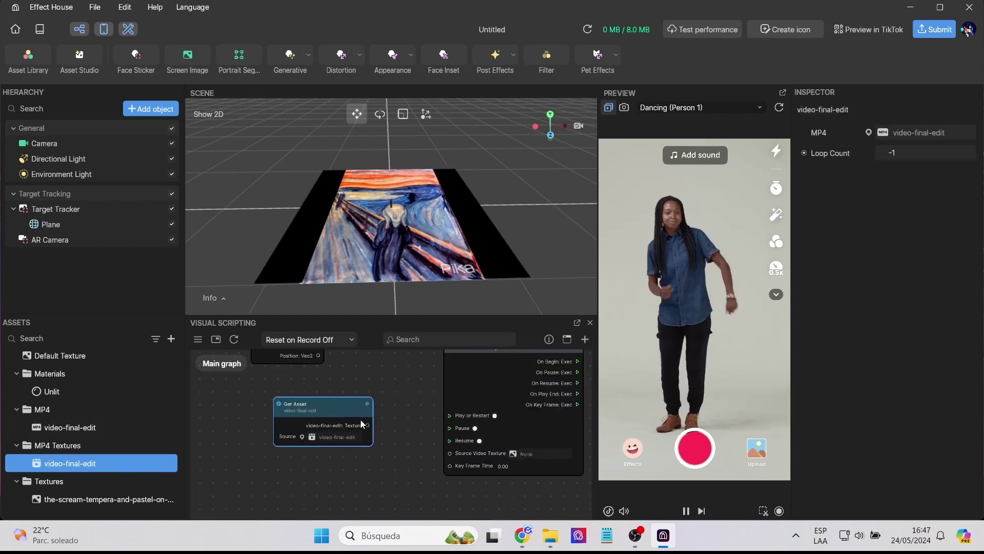
{"action": "scroll", "coordinate": [414, 415], "scroll_direction": "down", "scroll_amount": 1}
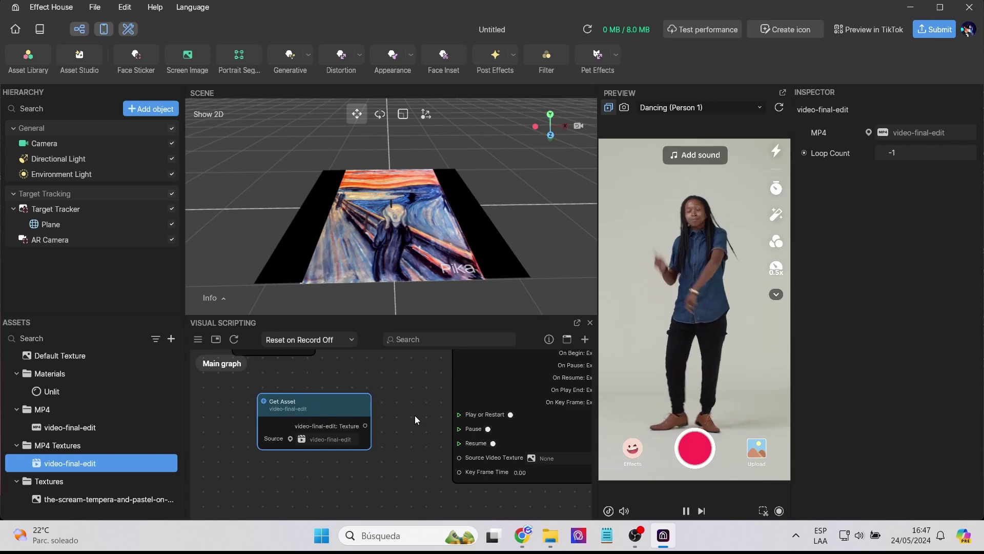
{"action": "scroll", "coordinate": [415, 419], "scroll_direction": "down", "scroll_amount": 1}
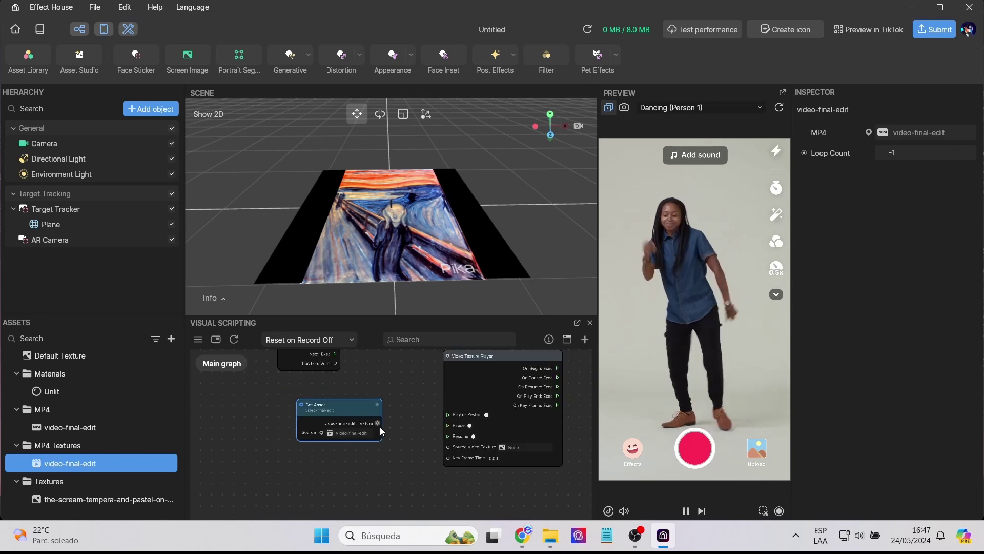
{"action": "left_click_drag", "start_coordinate": [377, 424], "coordinate": [445, 445]}
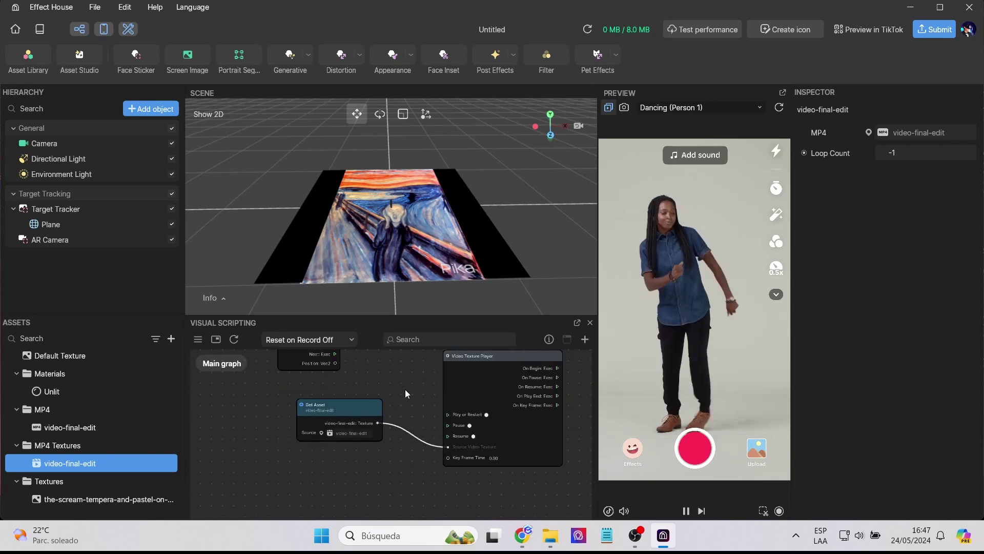
Connect Screen Tap's Next to the player's Play or Restart input.
{"action": "scroll", "coordinate": [404, 388], "scroll_direction": "up", "scroll_amount": 1}
{"action": "scroll", "coordinate": [404, 386], "scroll_direction": "down", "scroll_amount": 2}
{"action": "scroll", "coordinate": [558, 420], "scroll_direction": "down", "scroll_amount": 1}
{"action": "scroll", "coordinate": [400, 371], "scroll_direction": "up", "scroll_amount": 1}
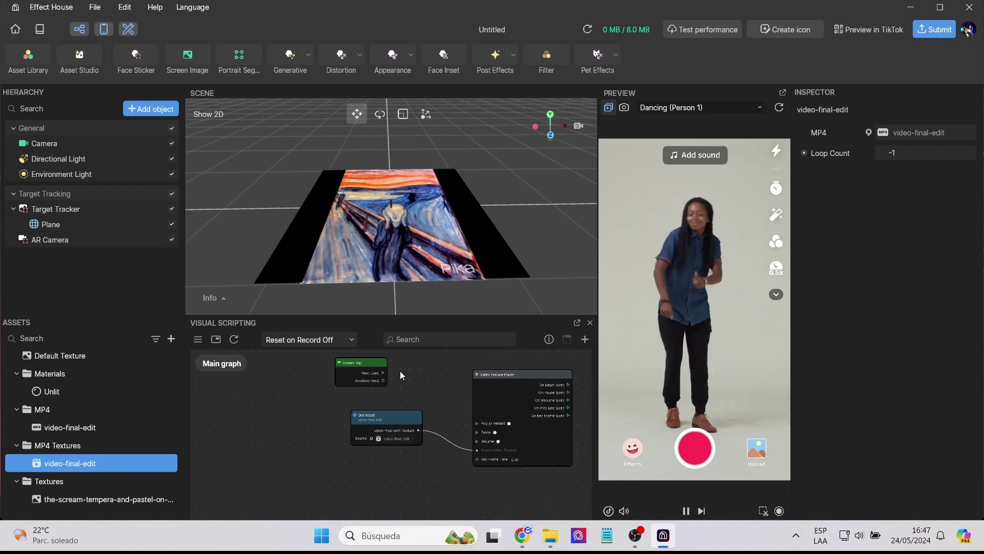
{"action": "left_click_drag", "start_coordinate": [383, 373], "coordinate": [477, 424]}
{"action": "scroll", "coordinate": [418, 367], "scroll_direction": "up", "scroll_amount": 2}
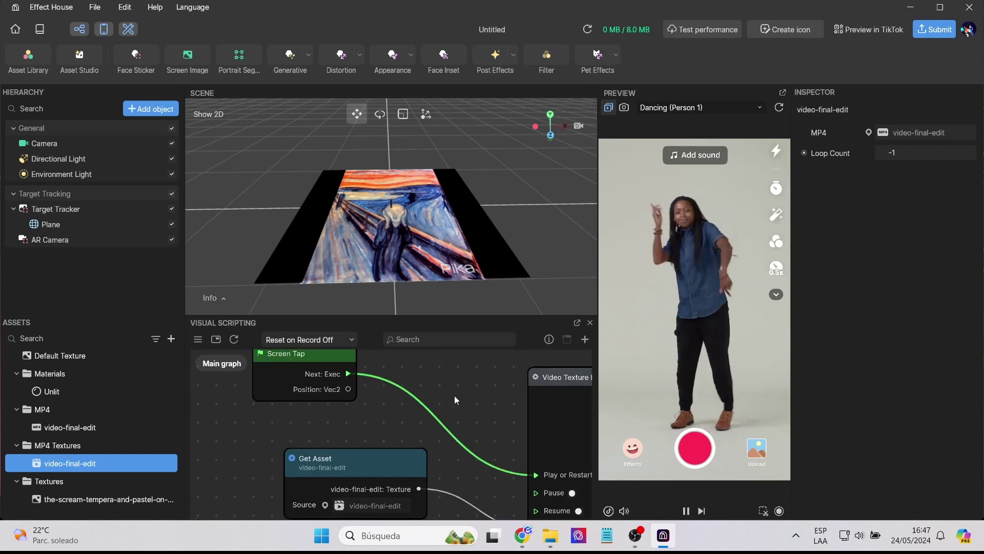
{"action": "middle_click_drag", "start_coordinate": [454, 396], "coordinate": [388, 381]}
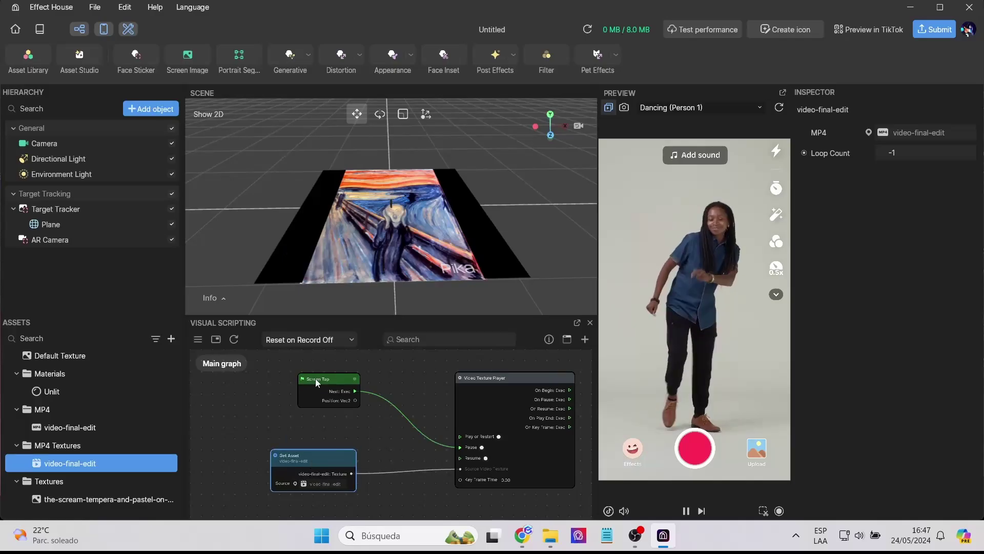
Move Screen Tap down near Get Asset and add a Screen Hold event node.
{"action": "left_click_drag", "start_coordinate": [316, 378], "coordinate": [318, 410]}
{"action": "right_click", "coordinate": [336, 376]}
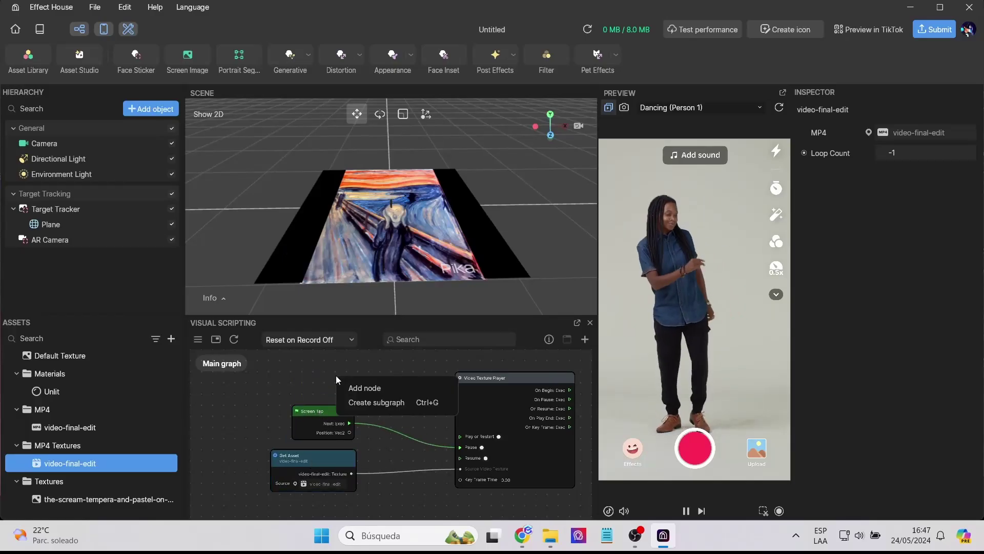
{"action": "left_click", "coordinate": [352, 386]}
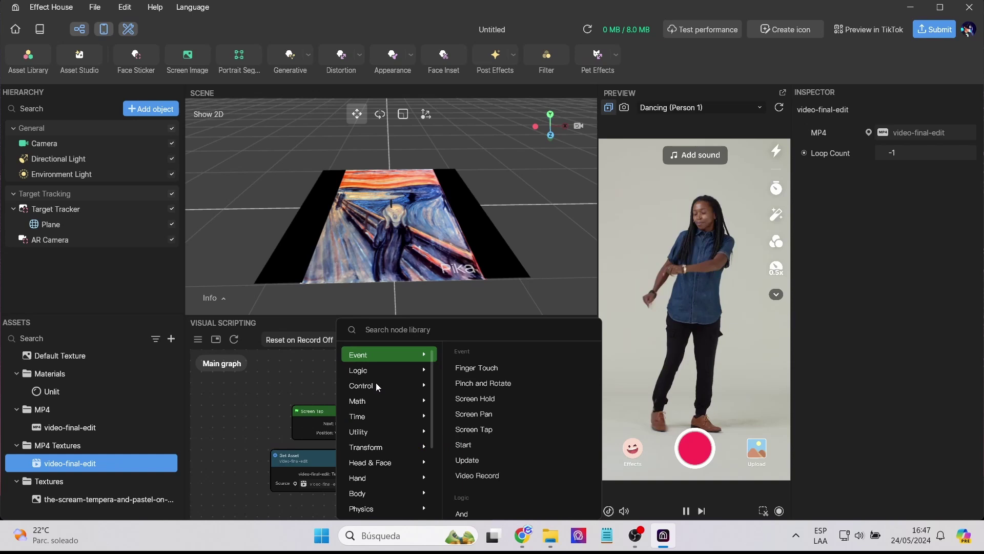
{"action": "left_click", "coordinate": [388, 328]}
{"action": "type", "text": "scee"}
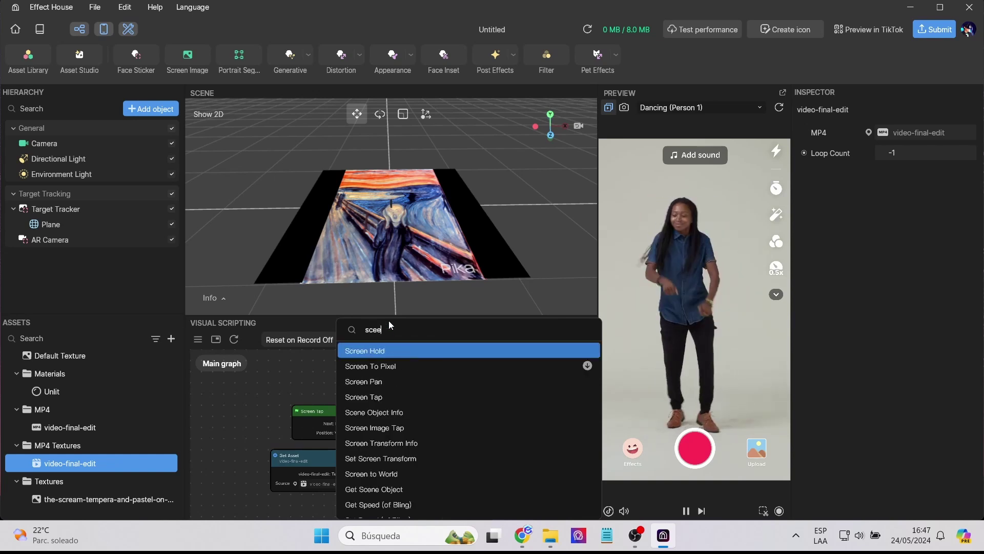
{"action": "left_click", "coordinate": [391, 352]}
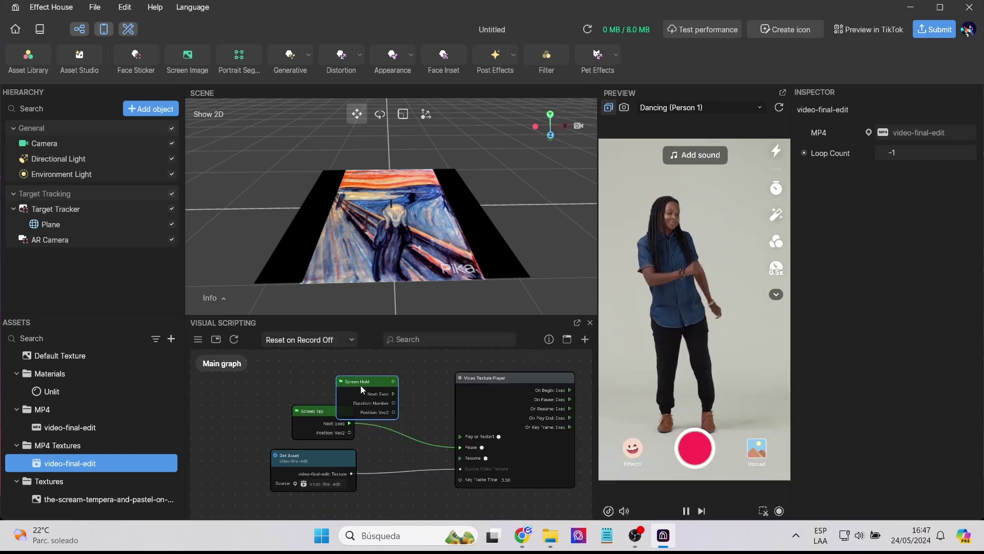
Position the Screen Hold node and start generating a TikTok preview QR code.
{"action": "left_click_drag", "start_coordinate": [361, 385], "coordinate": [460, 465]}
{"action": "left_click_drag", "start_coordinate": [345, 367], "coordinate": [328, 393]}
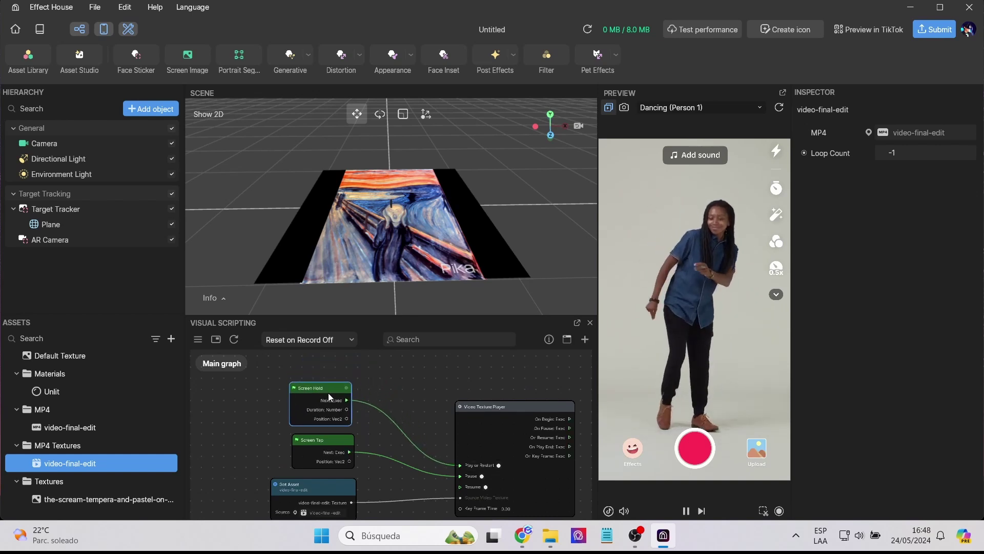
{"action": "left_click", "coordinate": [880, 30]}
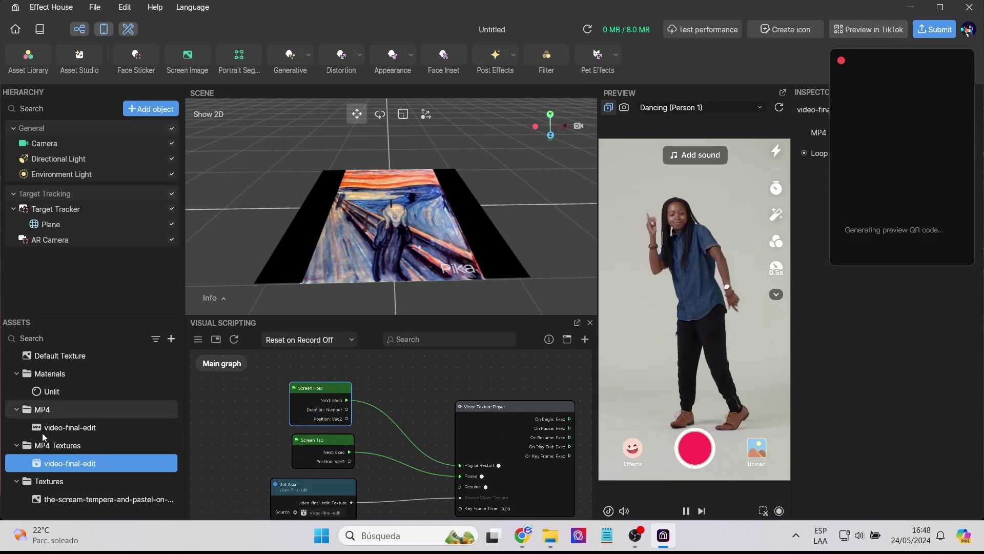